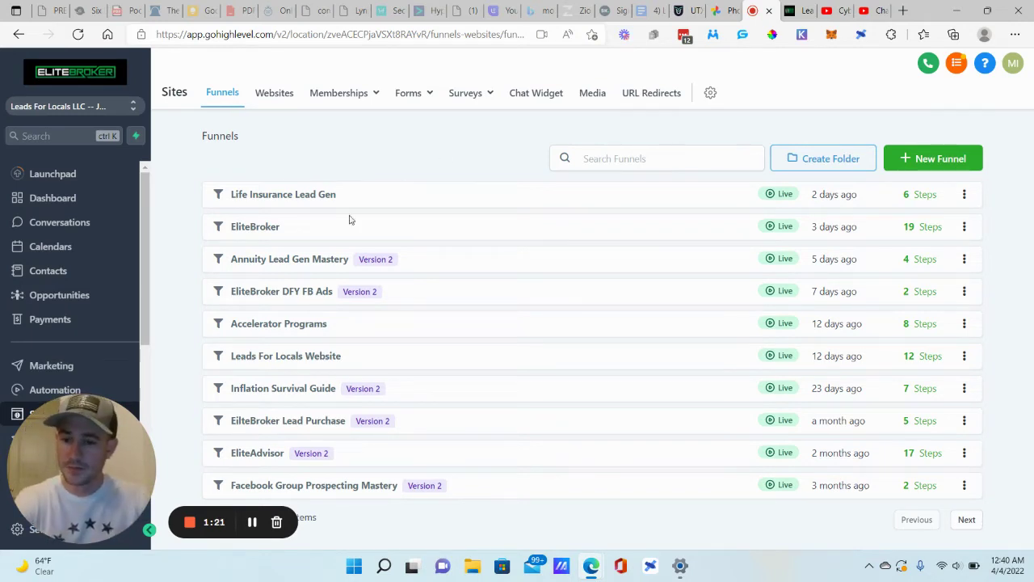
Open the EliteBroker funnel's Order Form step and select its URL elitebrokercrm.com/elitebroker-order-form.
drag(73, 452, 81, 401)
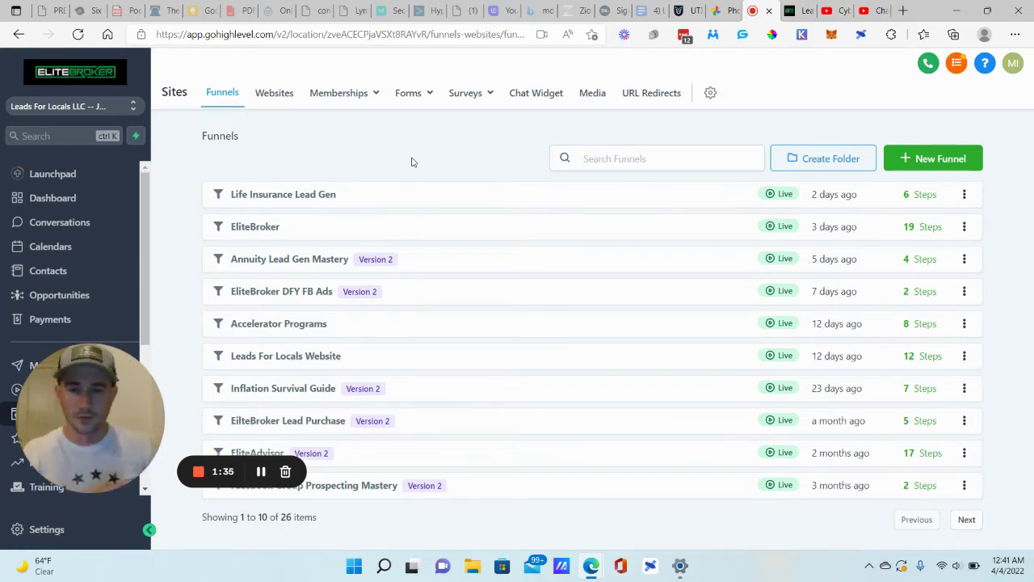
click(276, 237)
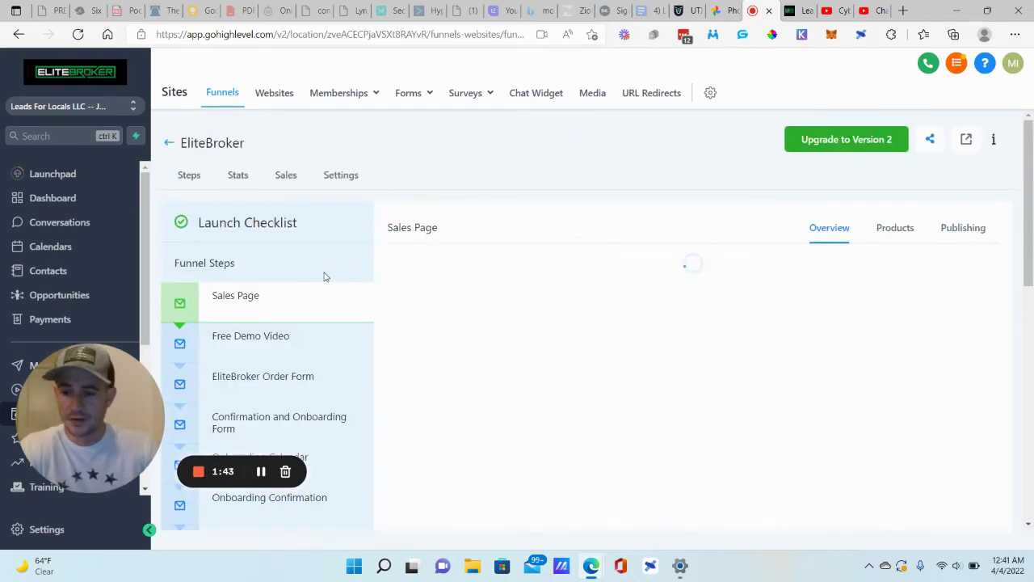
scroll(288, 360, down, 2)
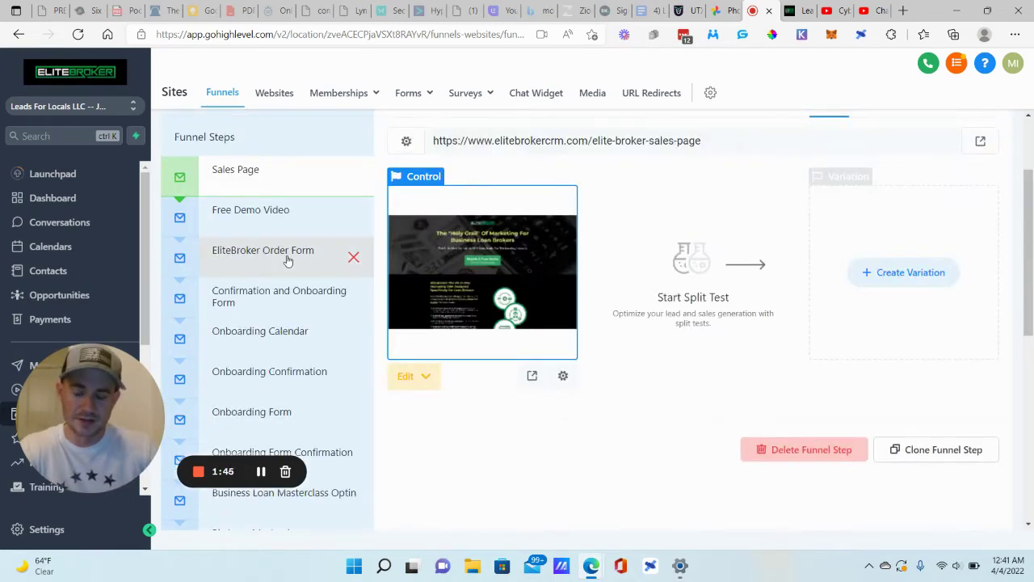
click(287, 261)
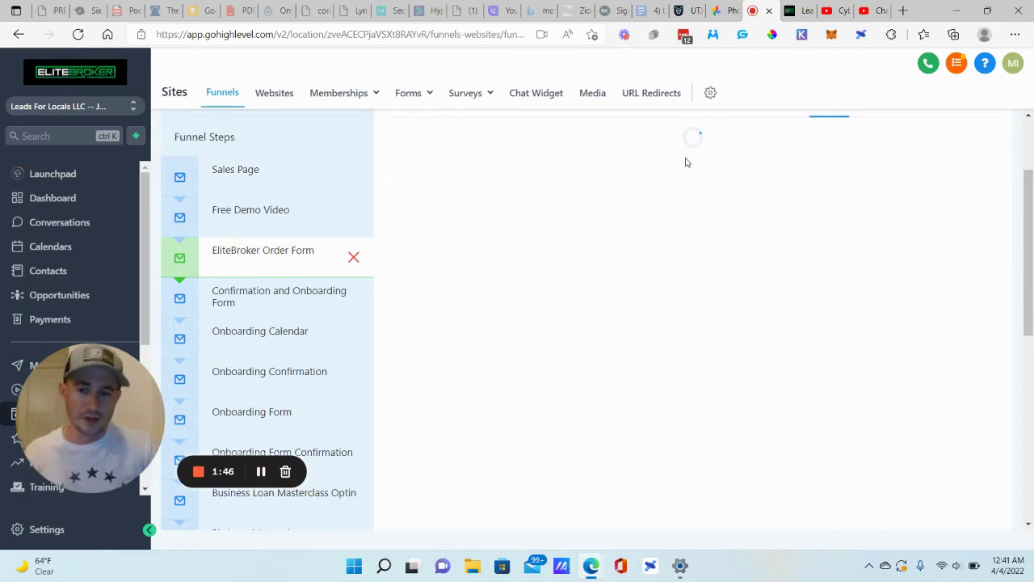
scroll(686, 190, up, 1)
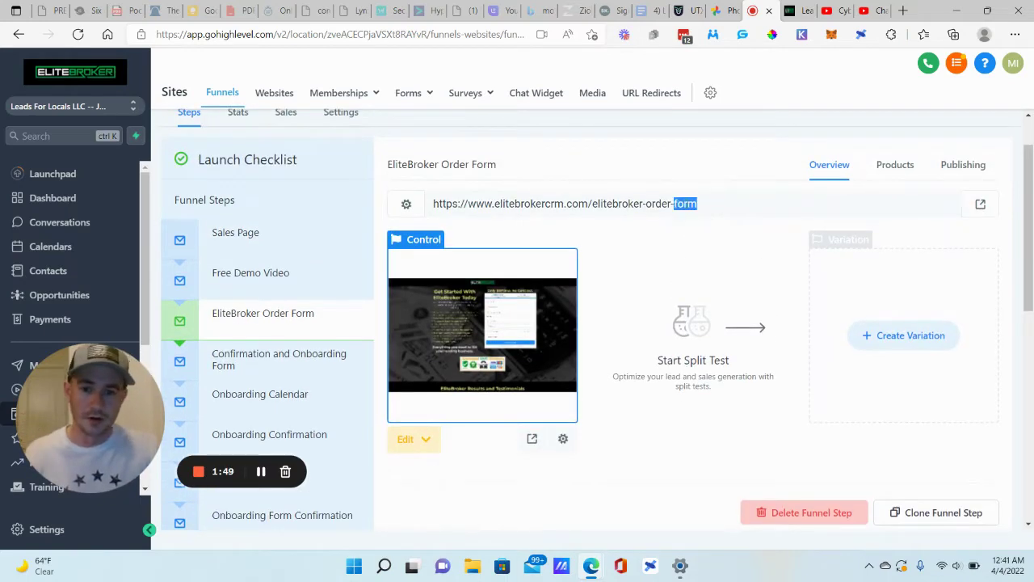
double_click(685, 202)
click(685, 203)
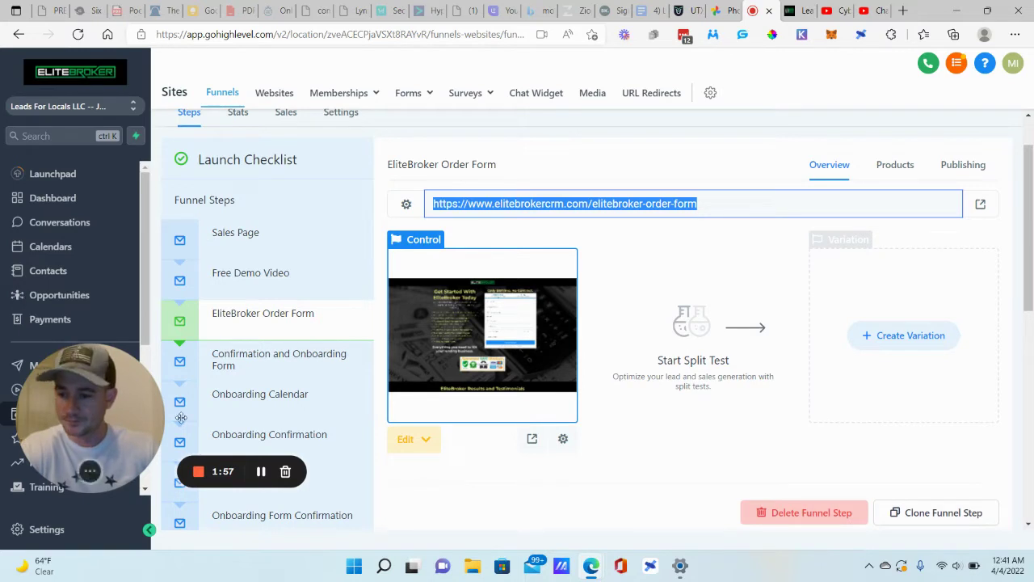
drag(50, 390, 198, 405)
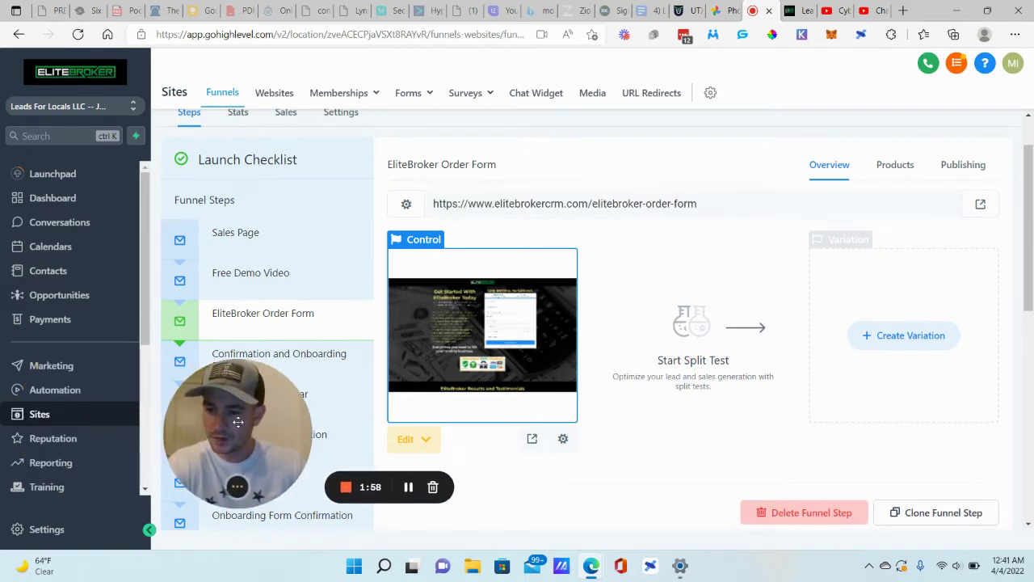
Go to the Marketing Trigger Links list showing the EliteBroker Order Form link.
click(53, 365)
mouse_move(505, 93)
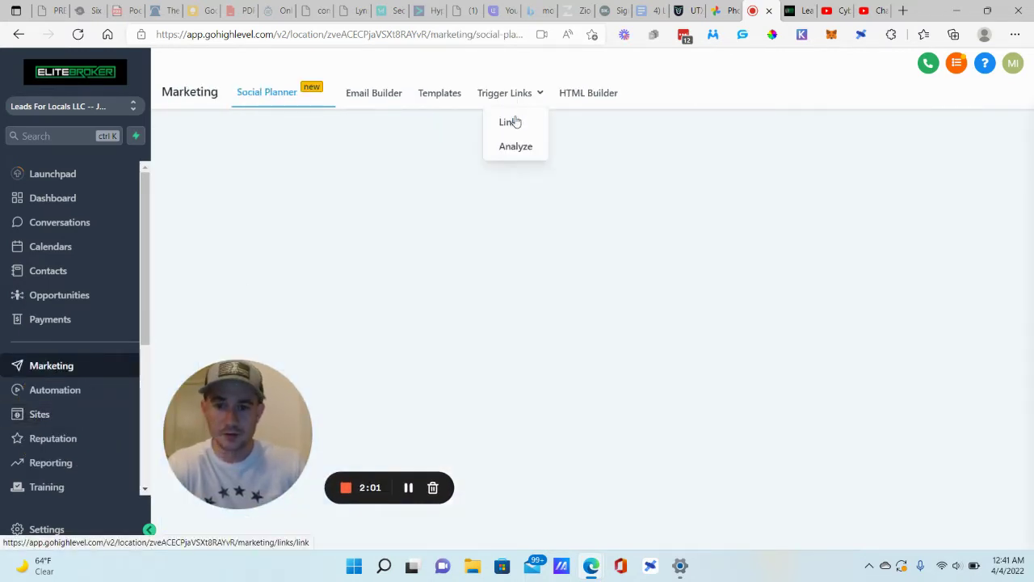
click(517, 128)
Start a new trigger link, then cancel and close the form without saving.
click(986, 156)
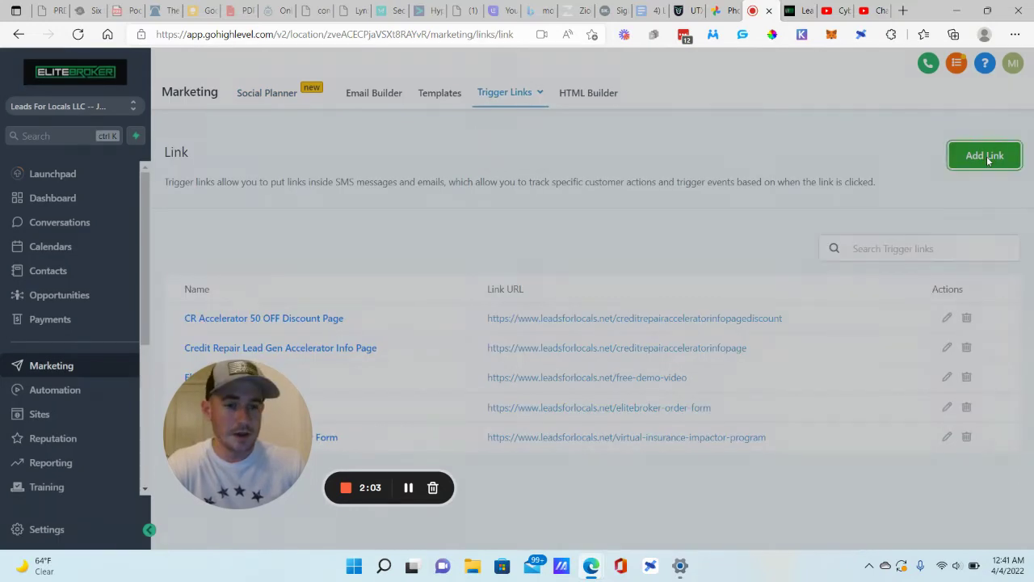
click(377, 168)
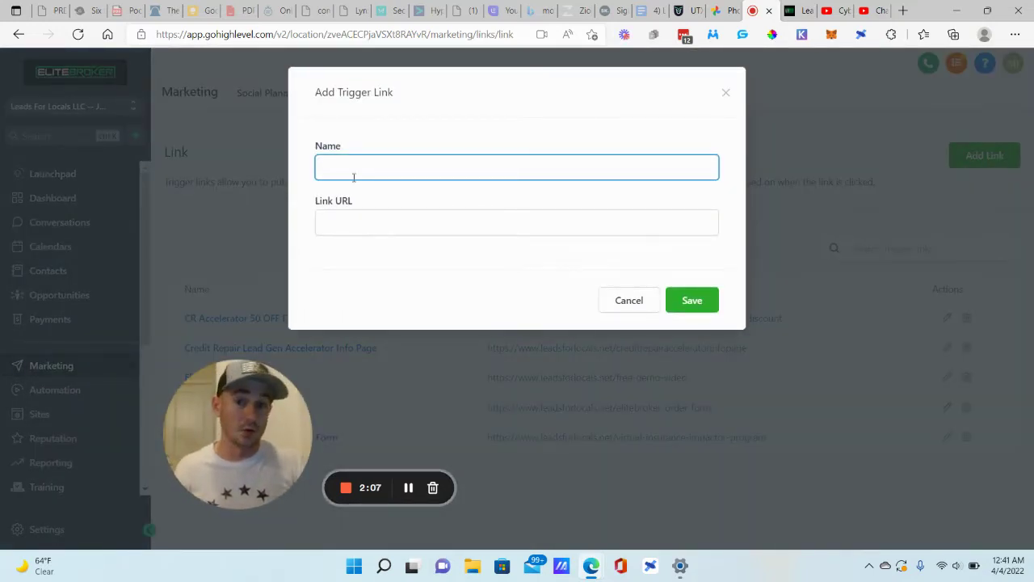
click(642, 300)
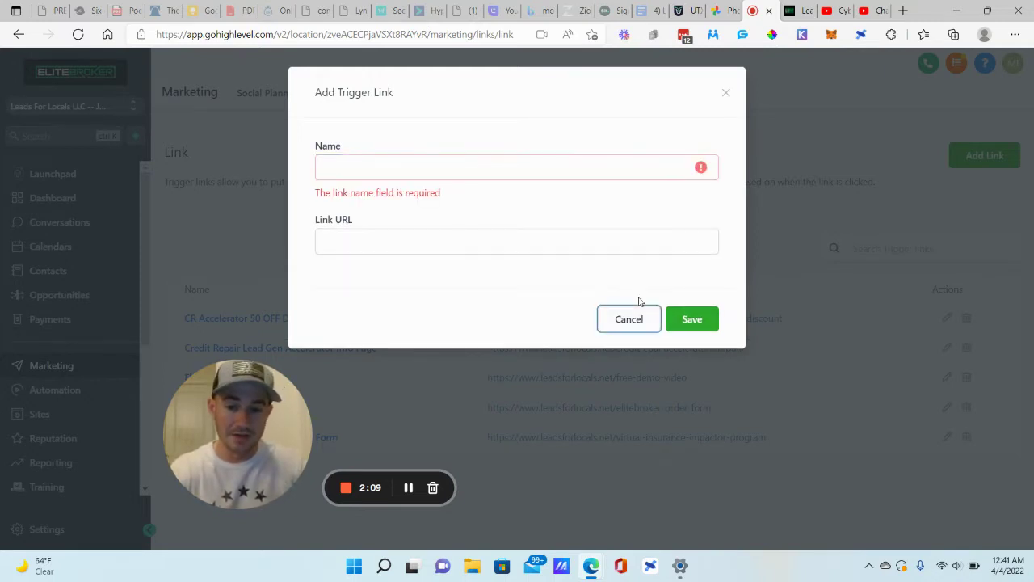
click(725, 92)
drag(311, 422, 181, 454)
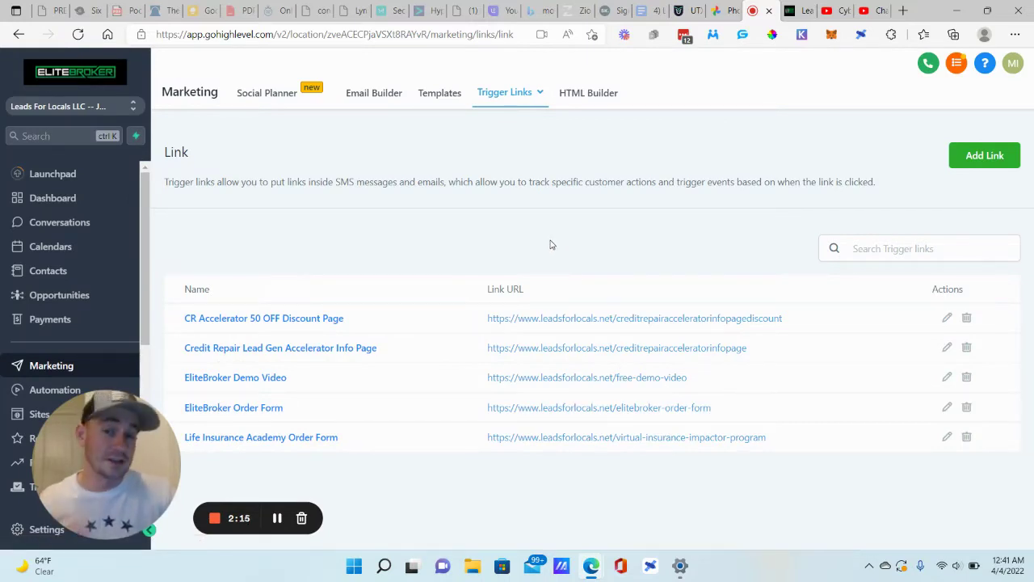
drag(122, 452, 363, 420)
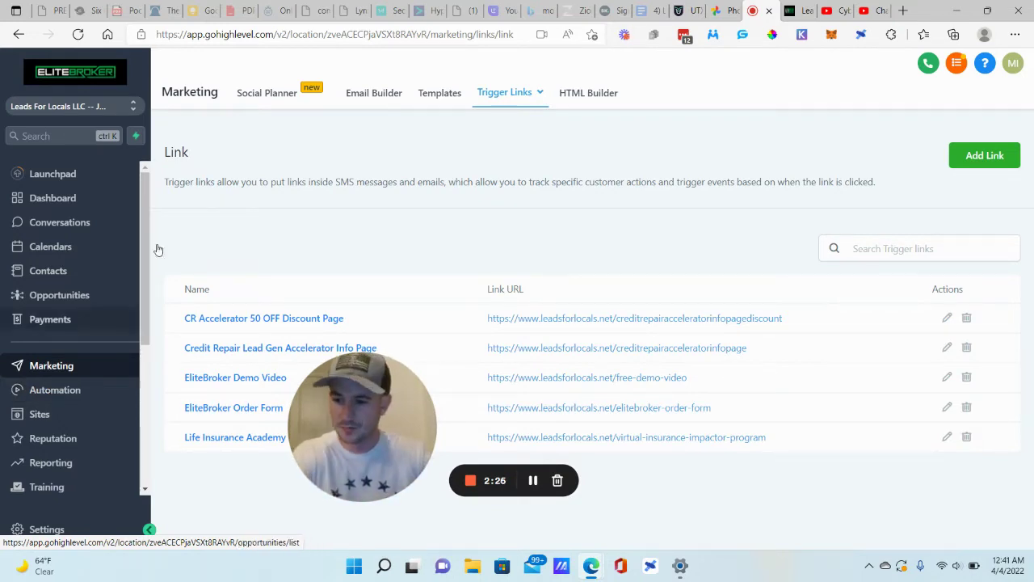
Create a blank draft workflow in the EliteBroker automation folder and return to its workflow list.
click(54, 389)
drag(353, 394, 88, 420)
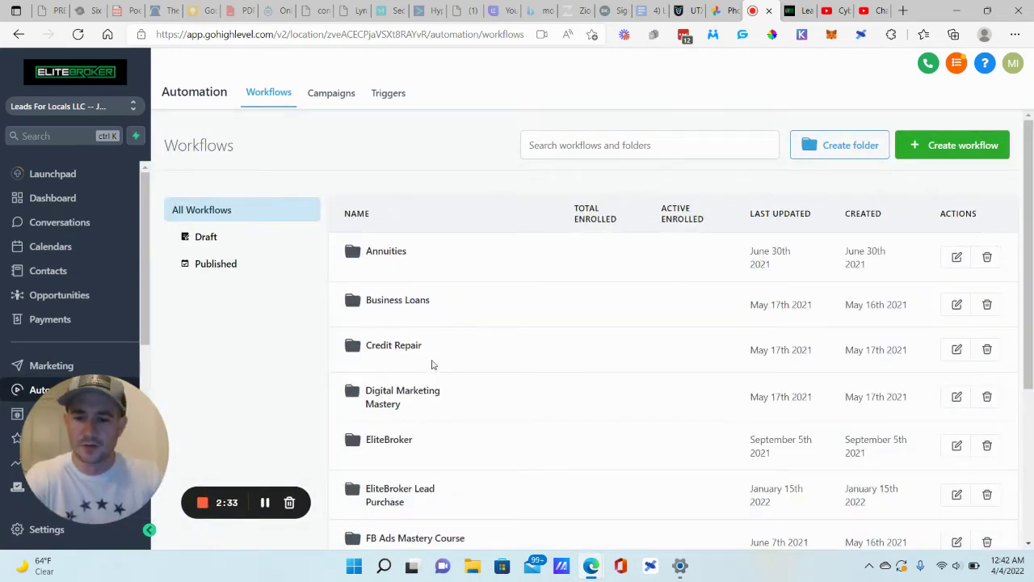
scroll(434, 361, down, 2)
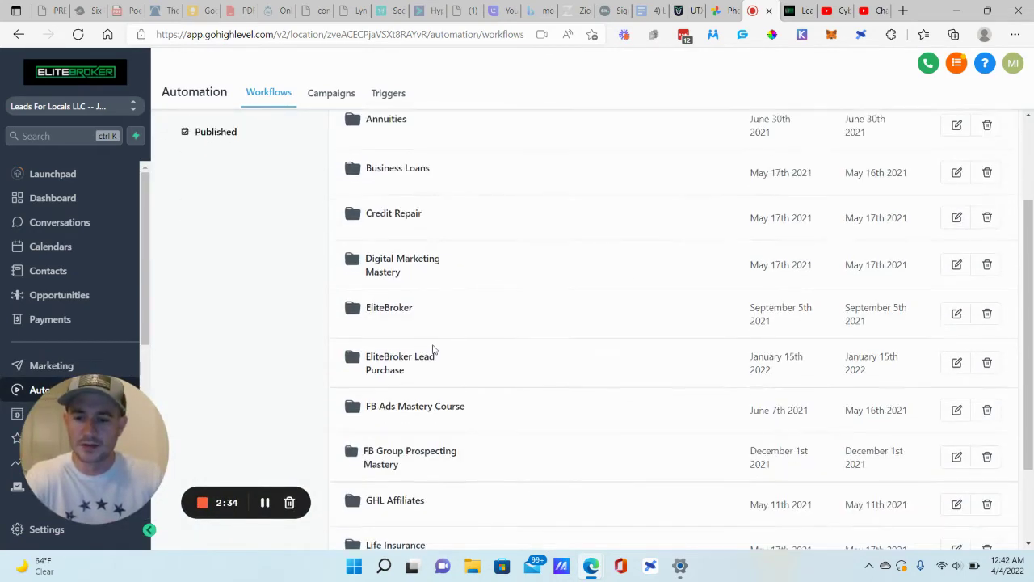
click(402, 312)
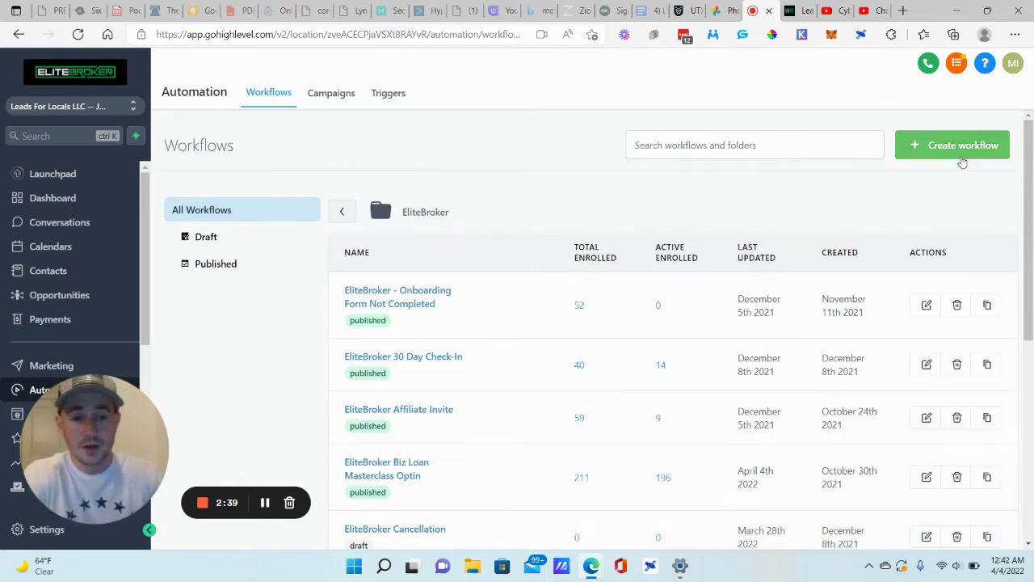
click(960, 157)
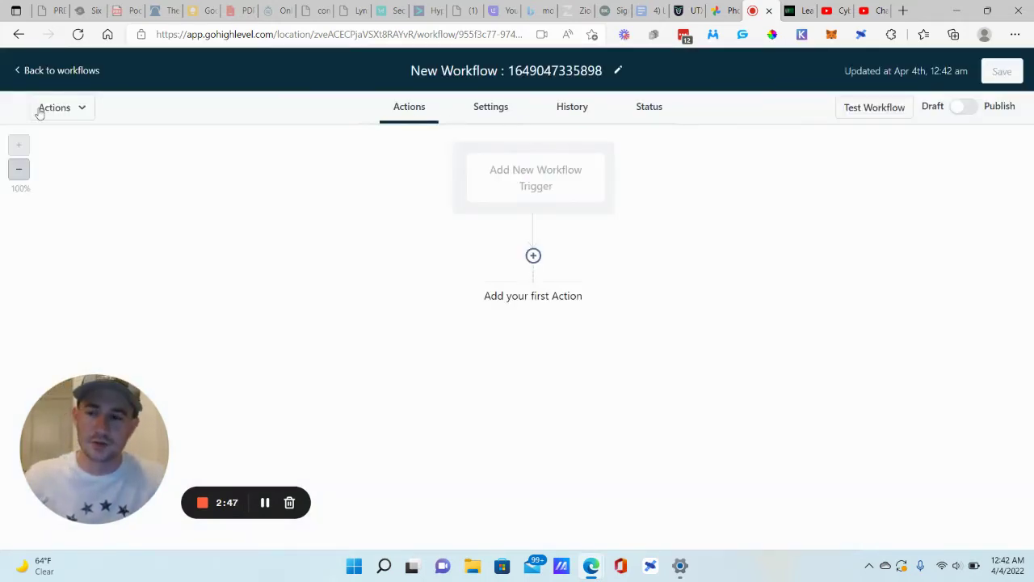
click(76, 72)
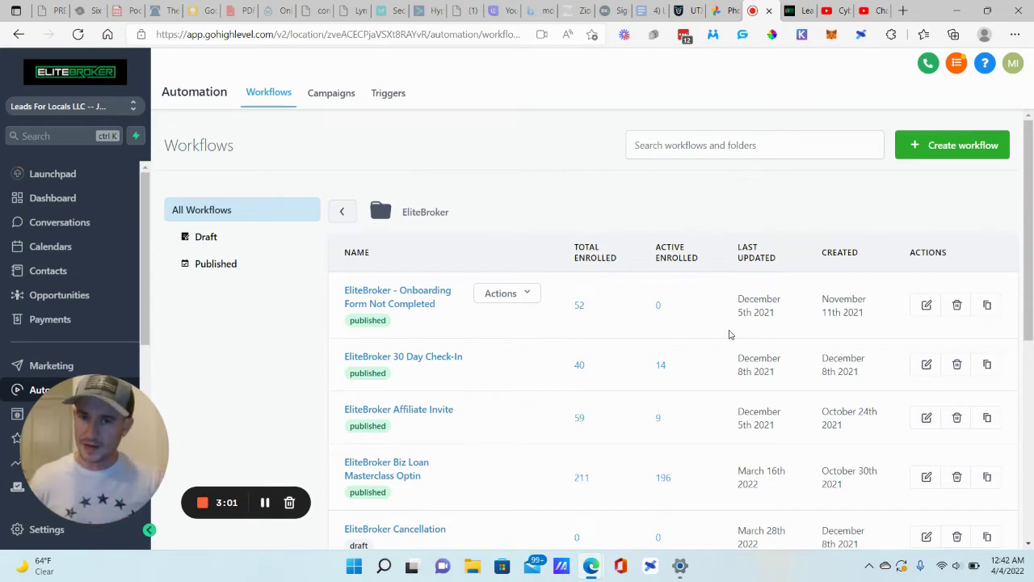
scroll(540, 362, down, 5)
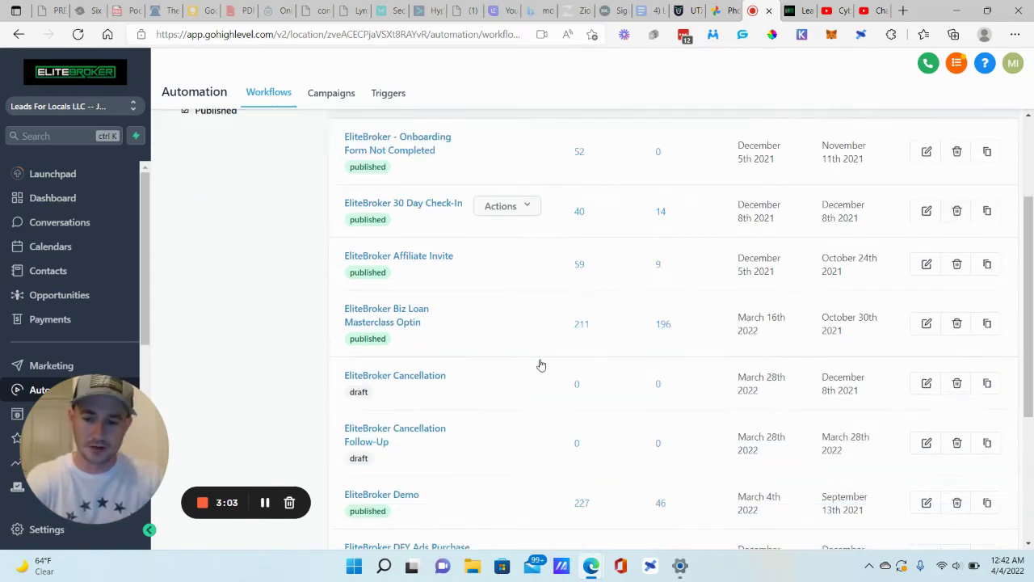
click(977, 481)
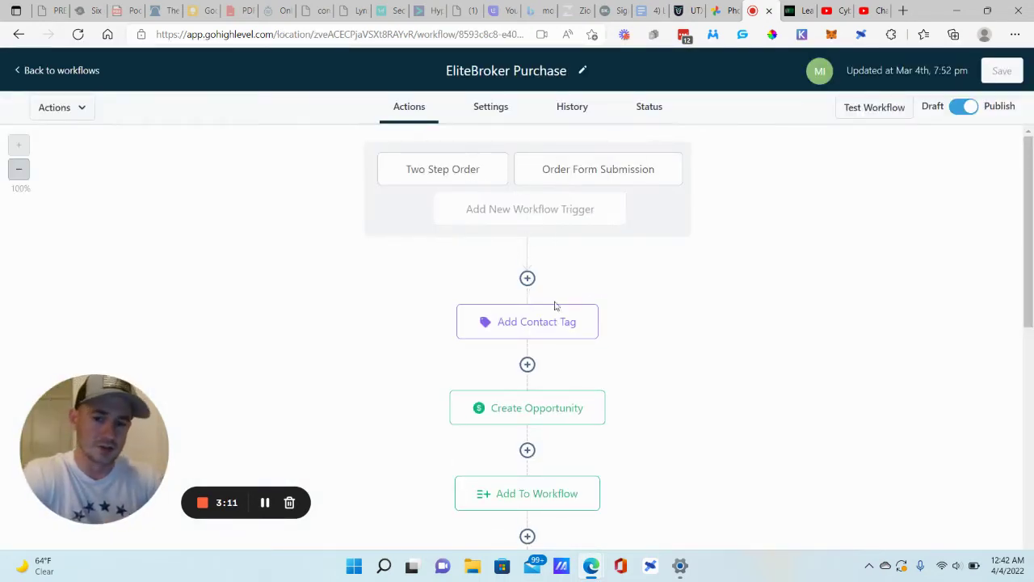
click(556, 323)
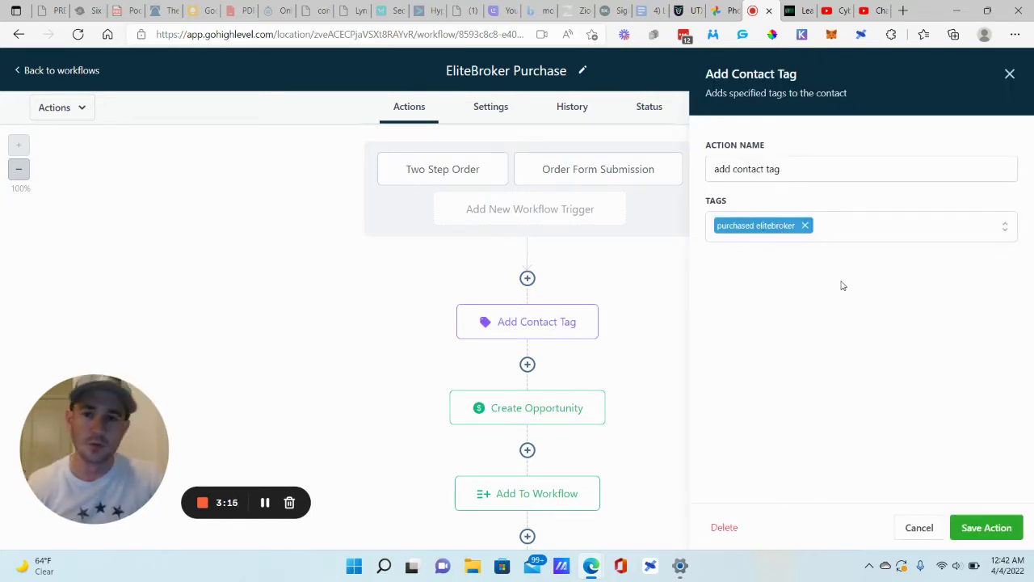
click(920, 527)
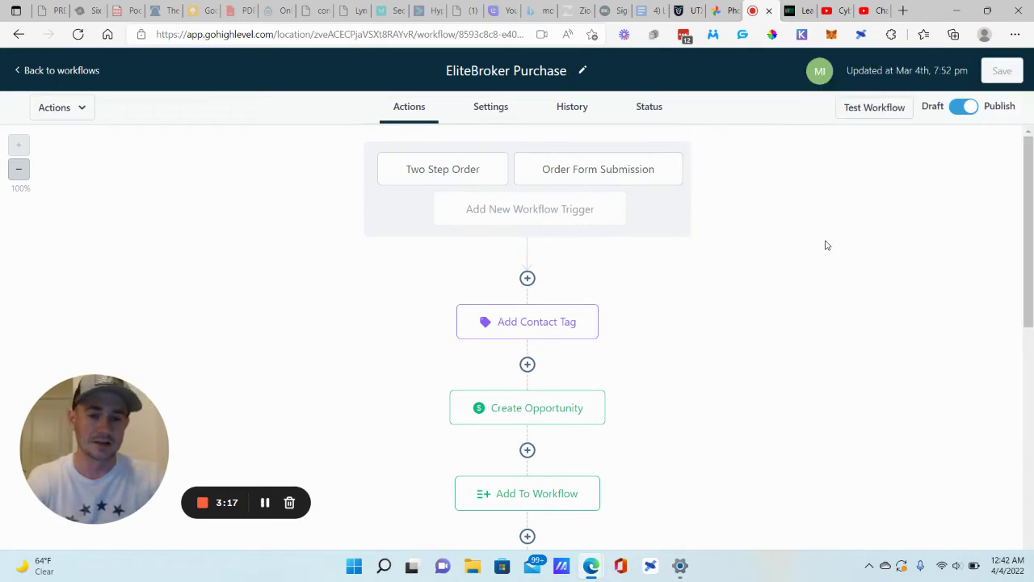
click(77, 70)
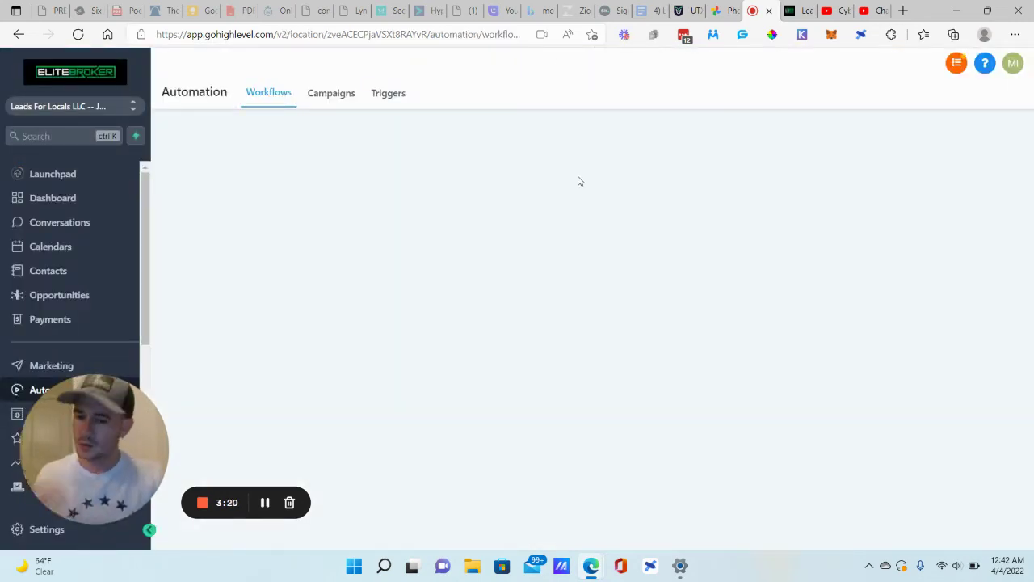
scroll(542, 286, down, 3)
scroll(542, 286, down, 3)
Open the new workflow from page two and choose Trigger Link Clicked as its trigger.
click(990, 480)
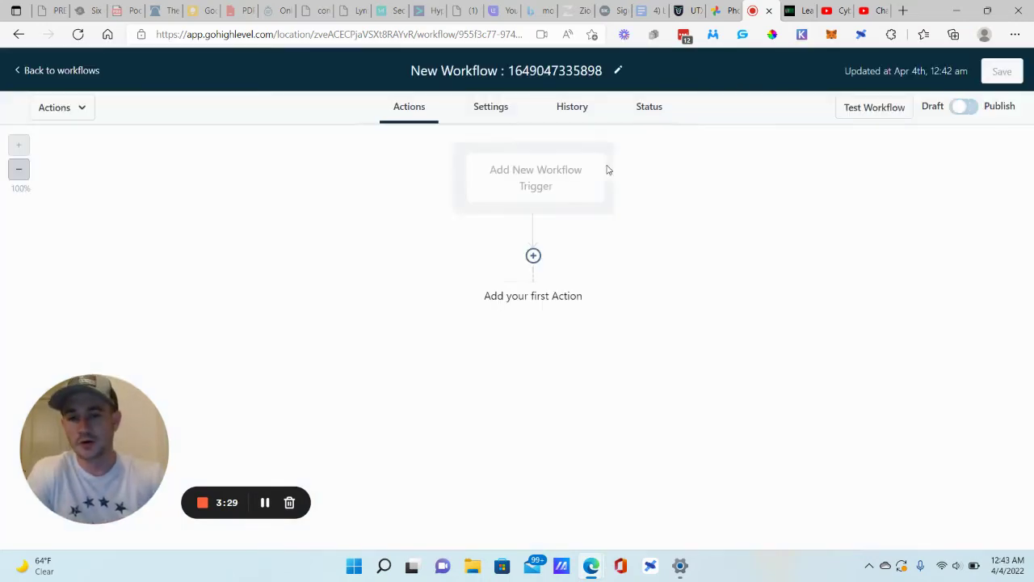
click(527, 184)
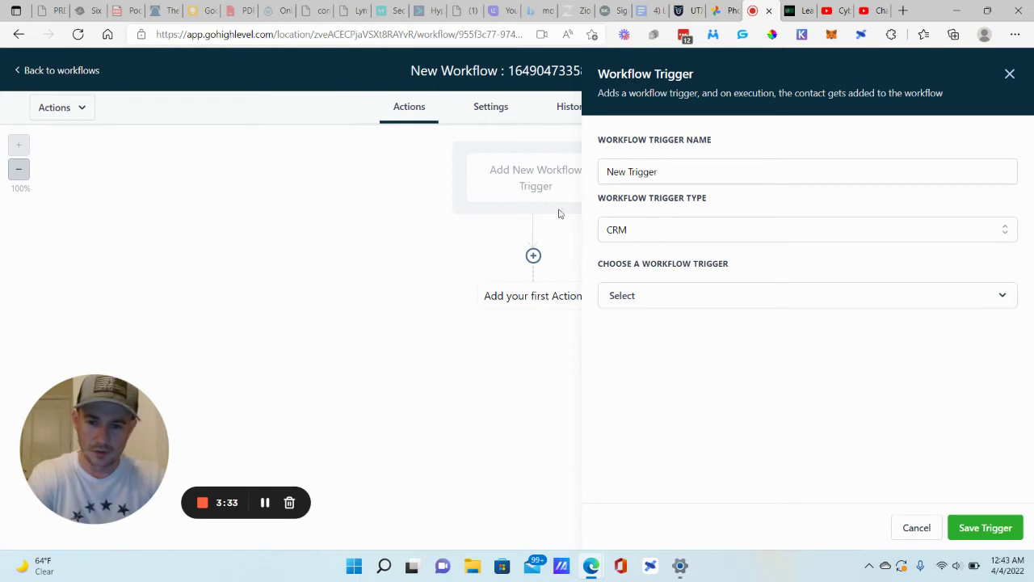
click(672, 299)
scroll(683, 418, down, 10)
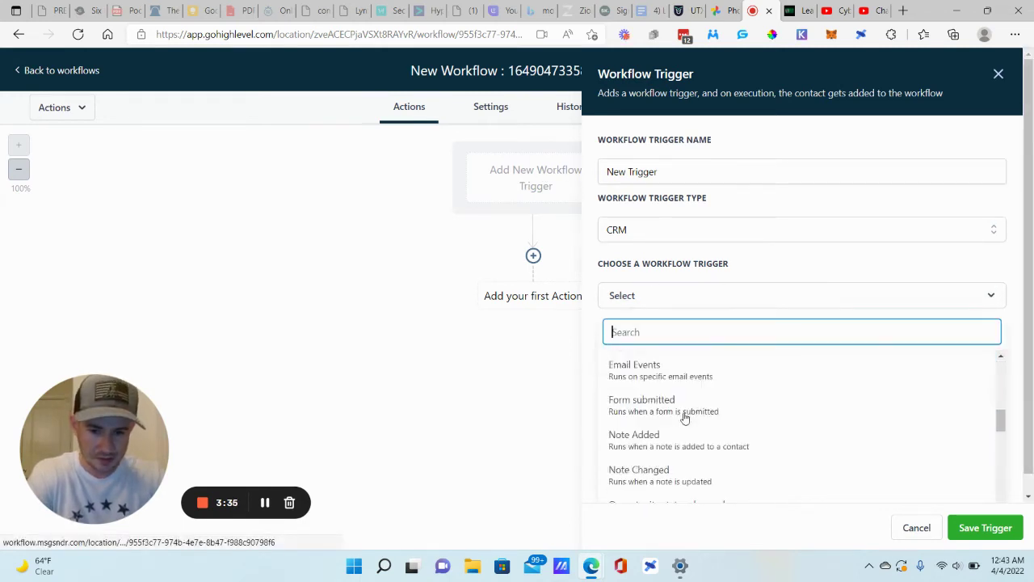
scroll(687, 404, down, 5)
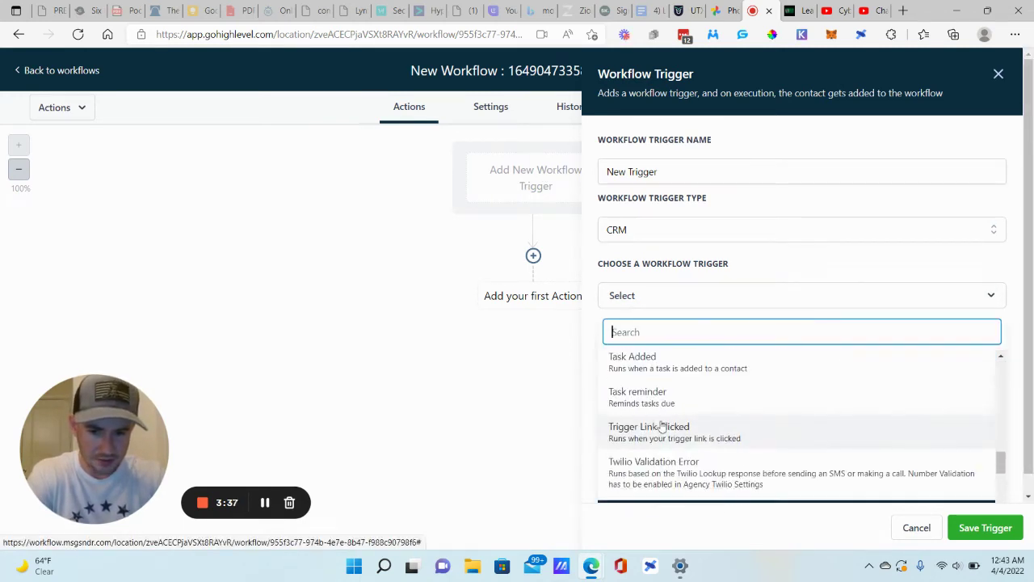
click(618, 427)
Filter the trigger to the EliteBroker Order Form trigger link and save it.
click(641, 340)
click(651, 361)
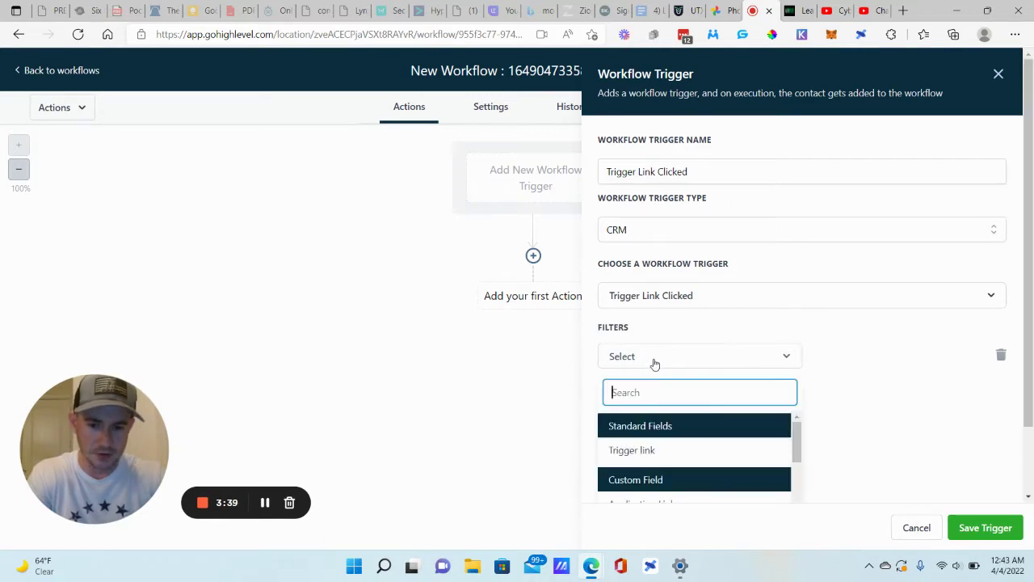
click(636, 456)
click(859, 361)
scroll(691, 420, down, 2)
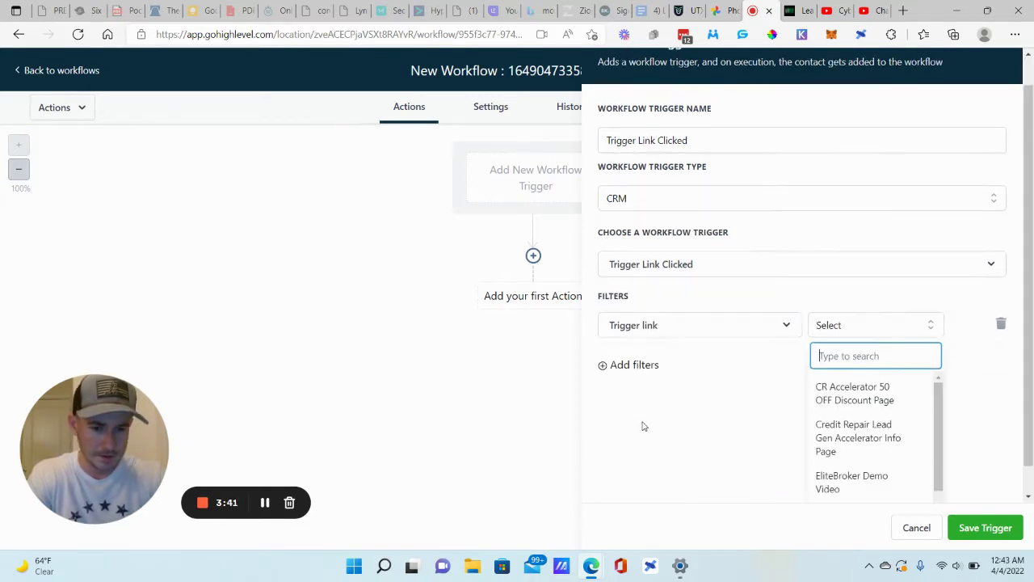
scroll(846, 394, down, 2)
click(861, 442)
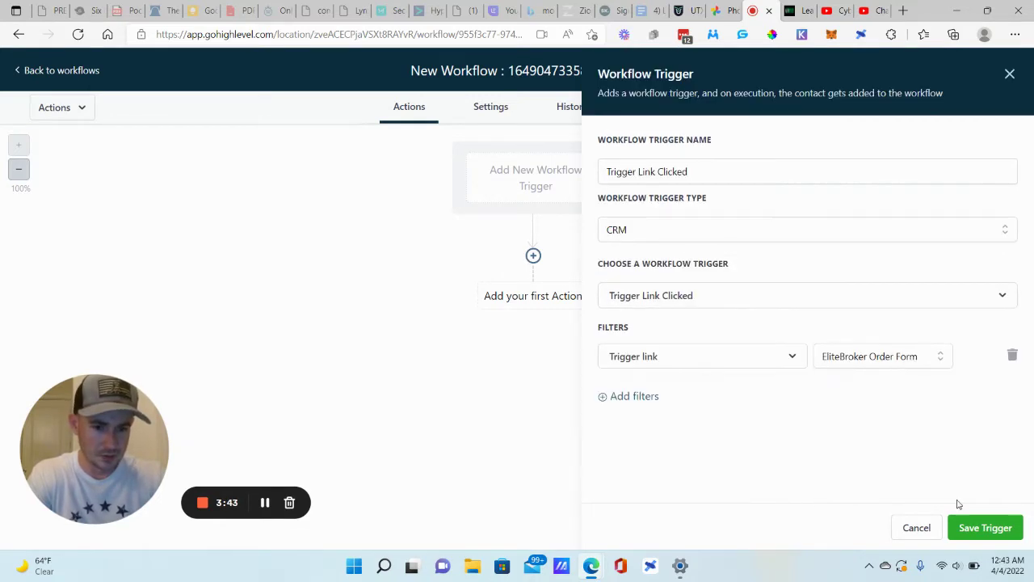
click(975, 515)
Start an If / Else condition below the trigger, then abandon it.
click(533, 277)
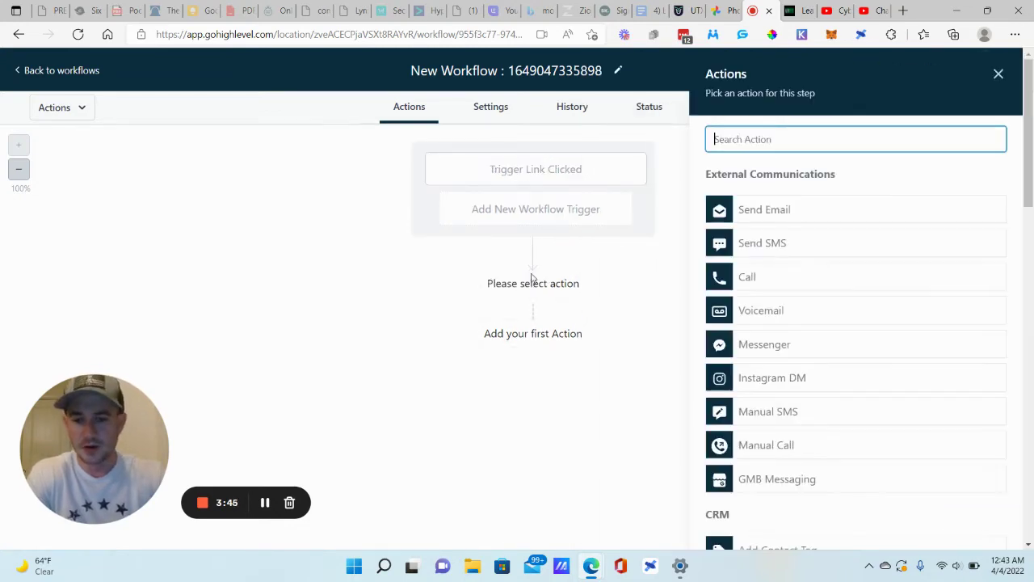
scroll(806, 313, down, 15)
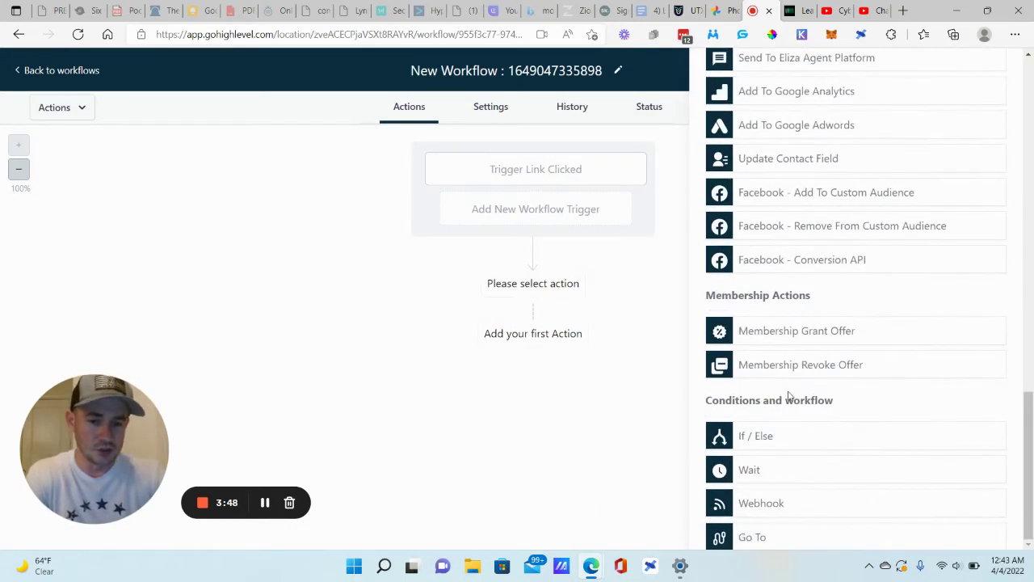
click(756, 438)
click(931, 530)
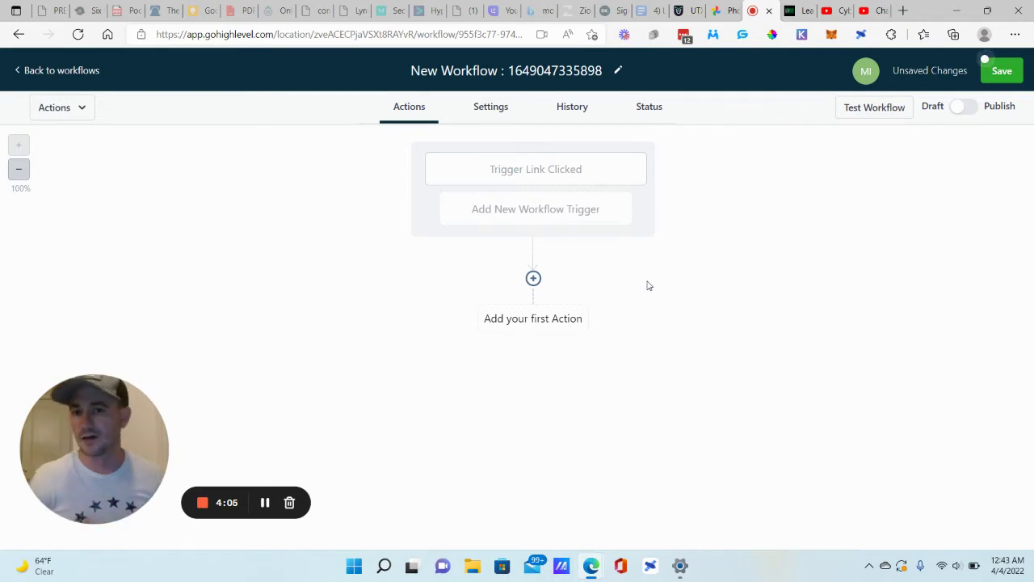
Add a 'Wait 20 minutes' step with a 20-minute time delay and save it.
click(533, 278)
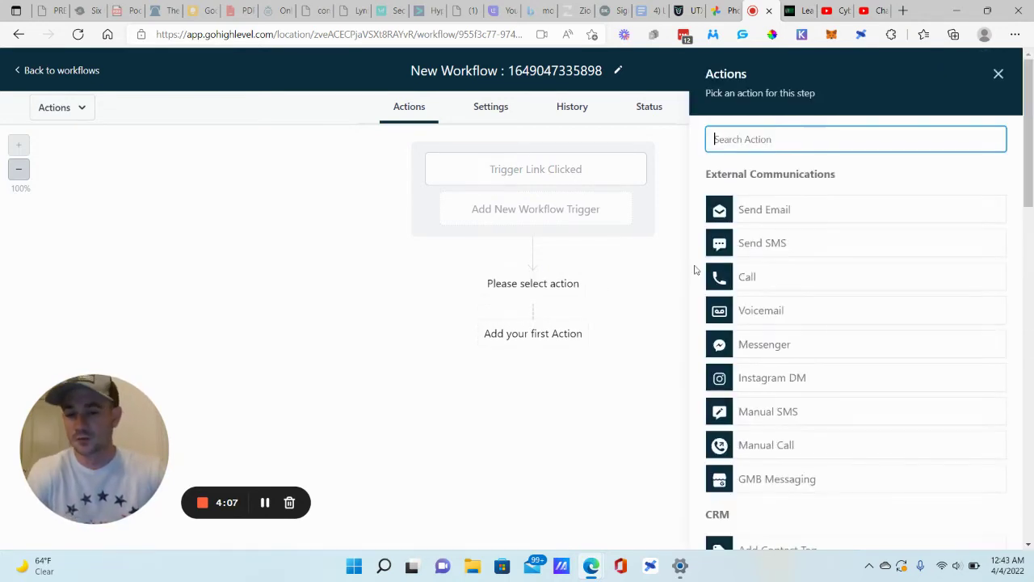
scroll(793, 300, down, 1)
scroll(793, 299, down, 10)
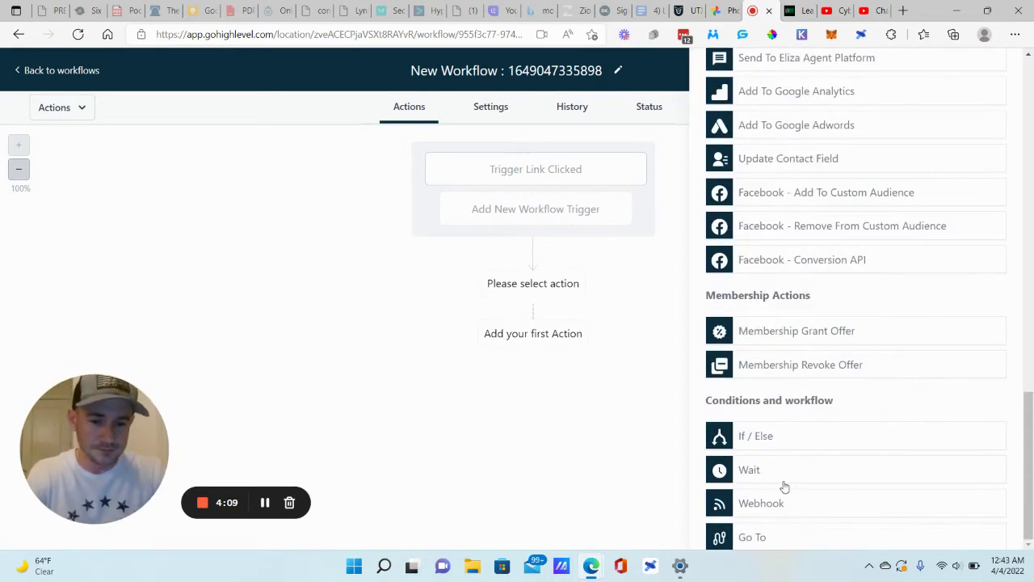
click(780, 479)
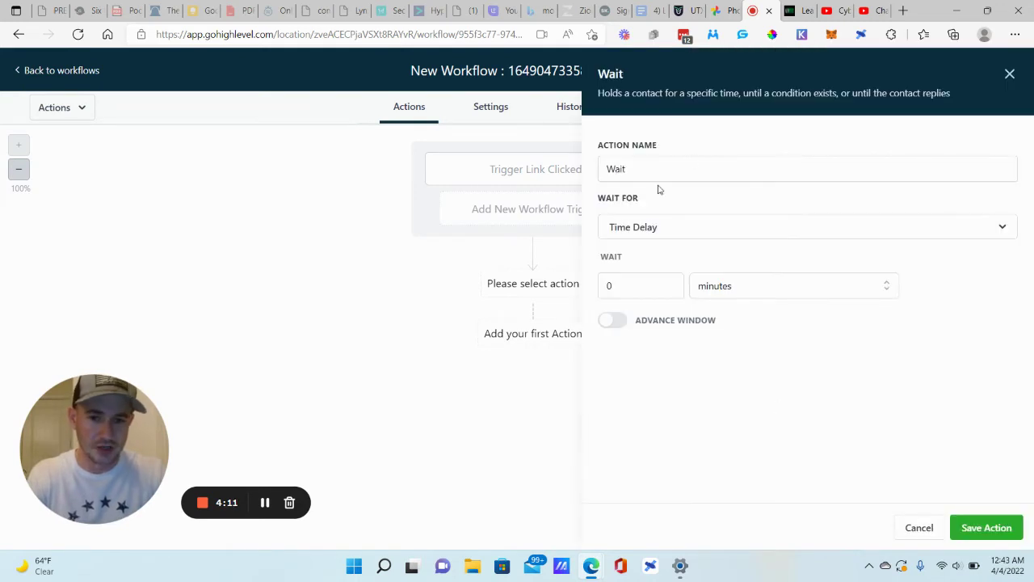
text(20 minutes)
click(643, 283)
key(BackSpace)
text(20)
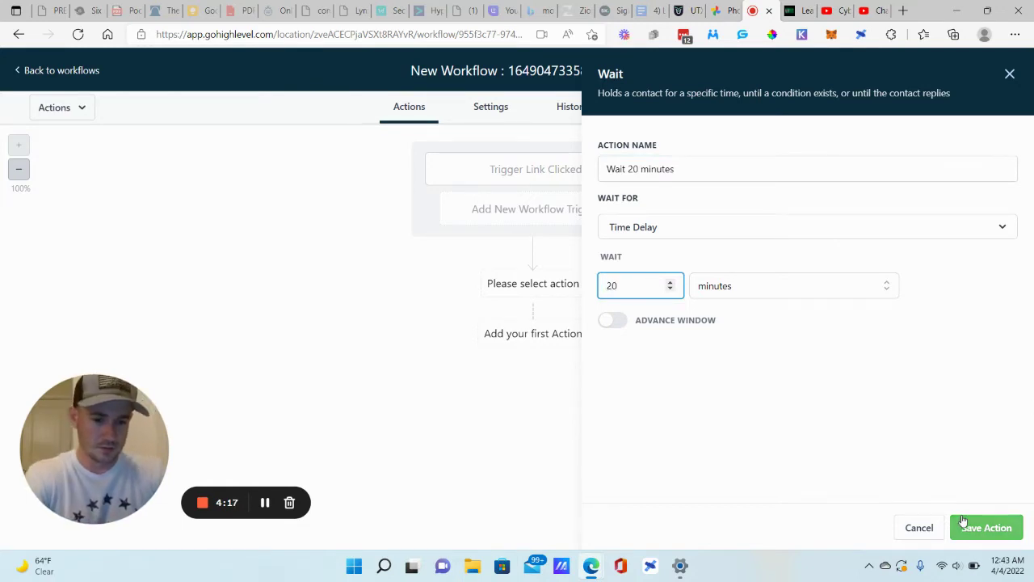
click(964, 521)
Add an If / Else condition after the wait that checks Contact Details > Tags.
click(533, 364)
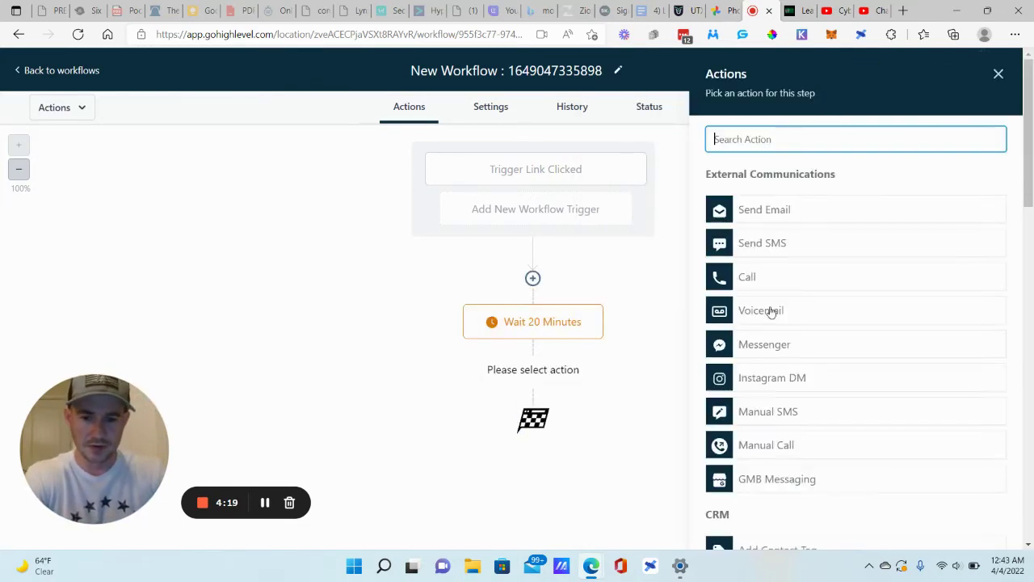
scroll(771, 312, down, 12)
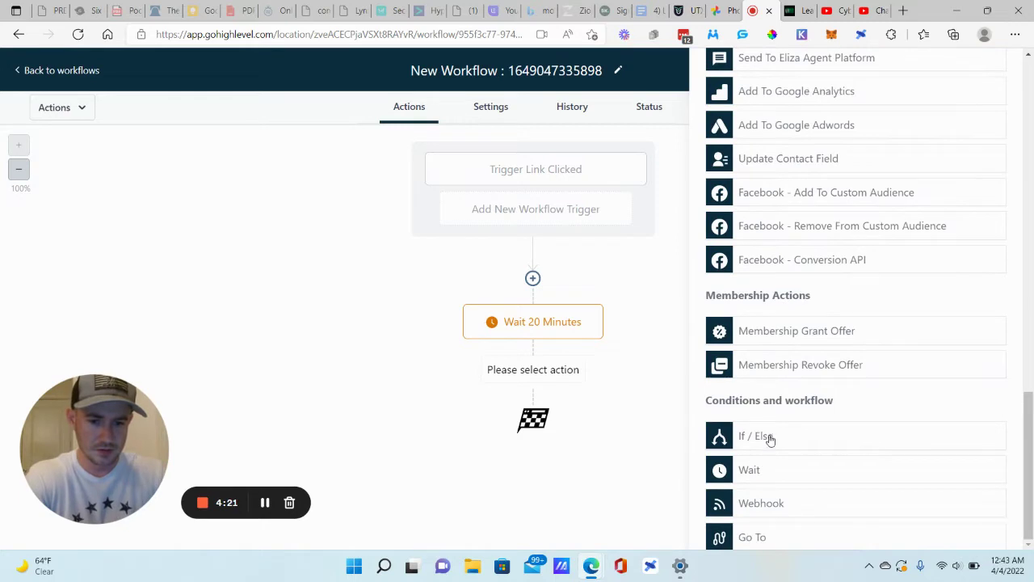
click(769, 436)
click(659, 250)
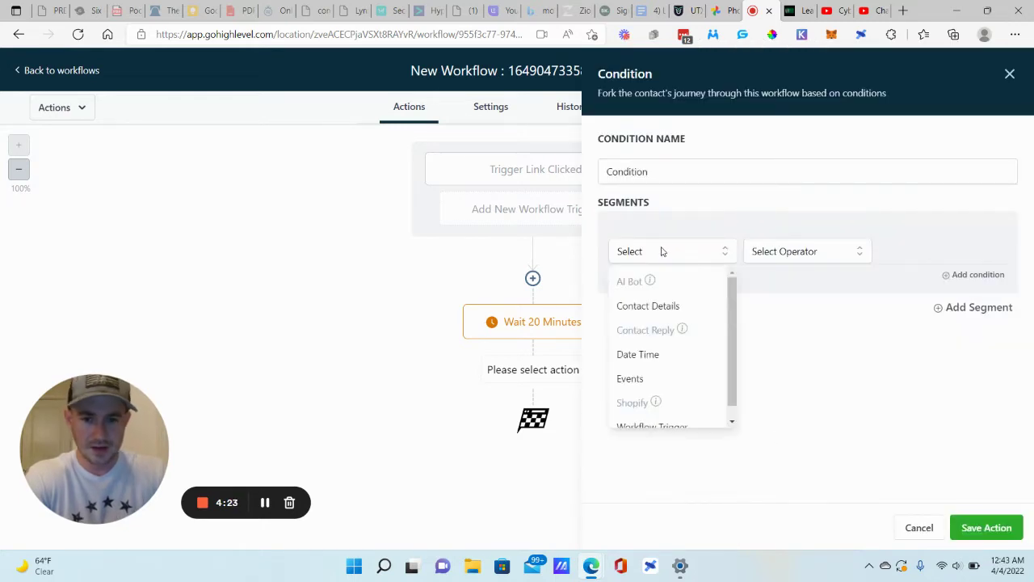
click(649, 311)
scroll(658, 365, down, 1)
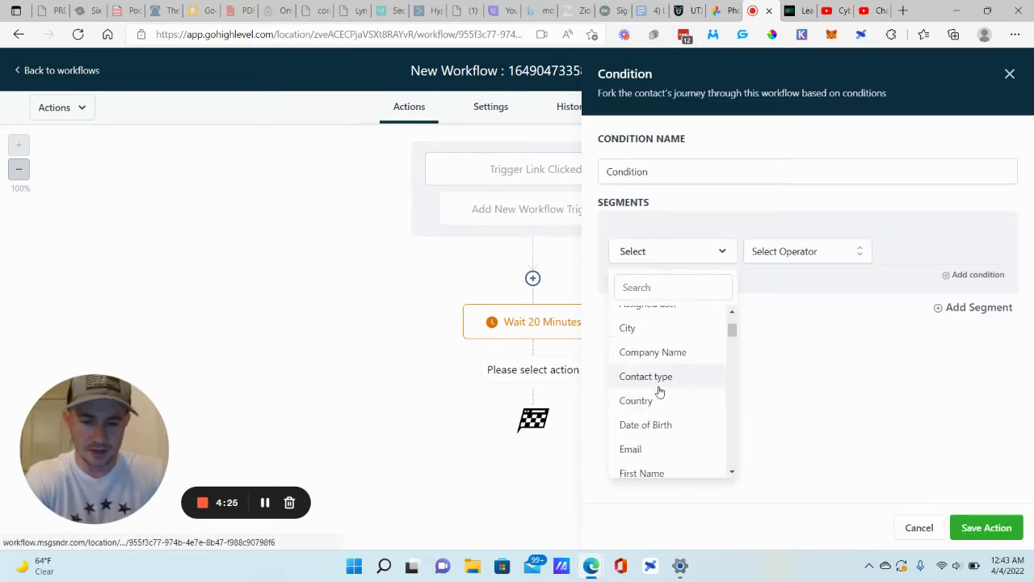
scroll(660, 391, down, 5)
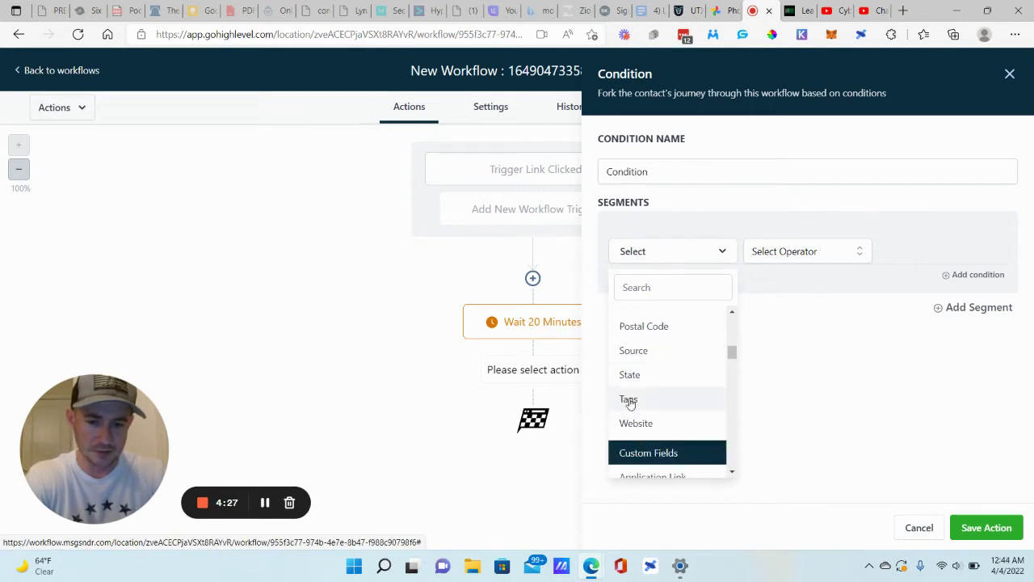
click(628, 400)
Set the condition to Includes the 'purchased elitebroker' tag and save it.
click(804, 255)
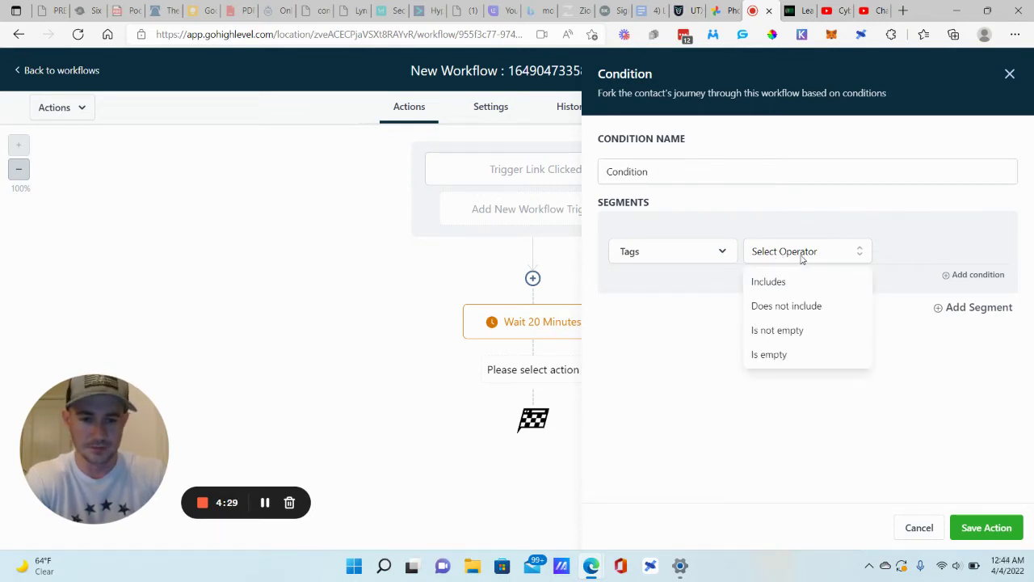
click(778, 281)
click(919, 253)
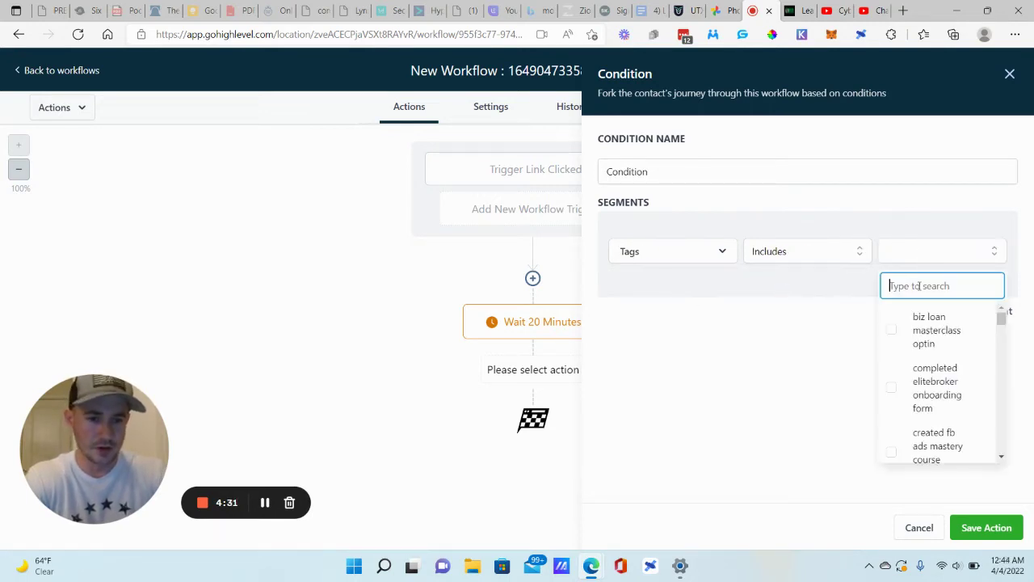
text(purchas)
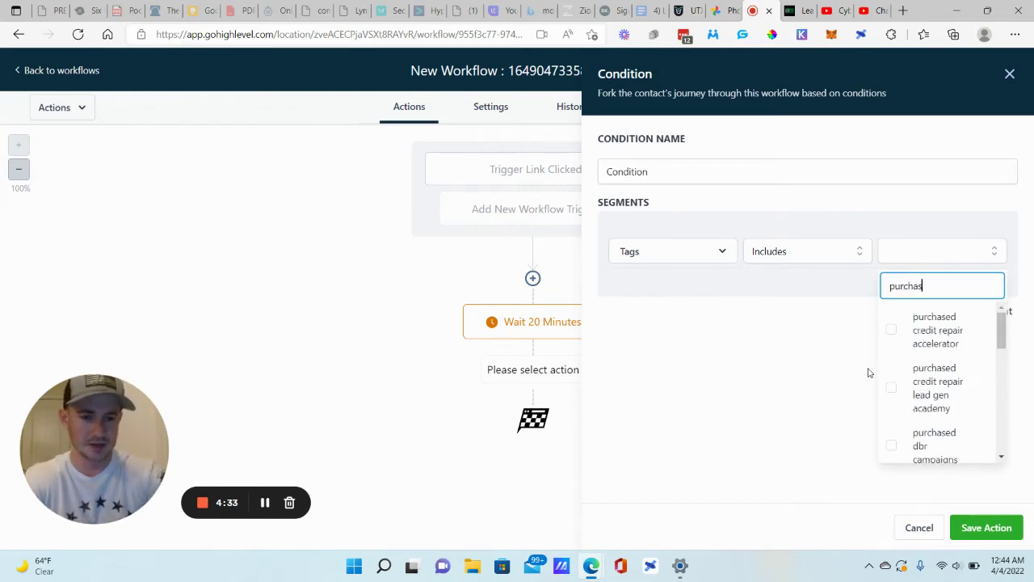
scroll(918, 380, down, 2)
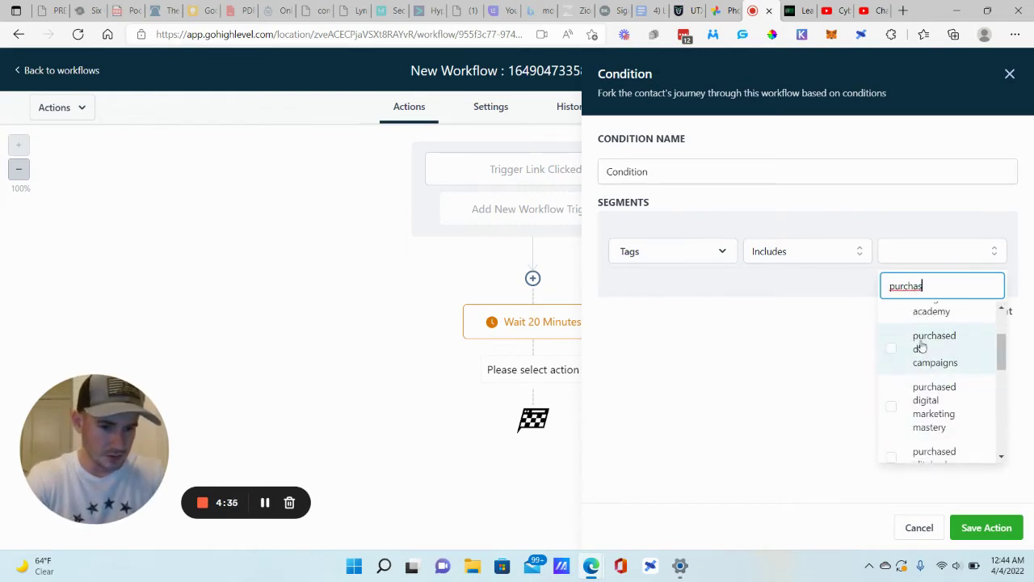
scroll(921, 346, down, 2)
click(892, 361)
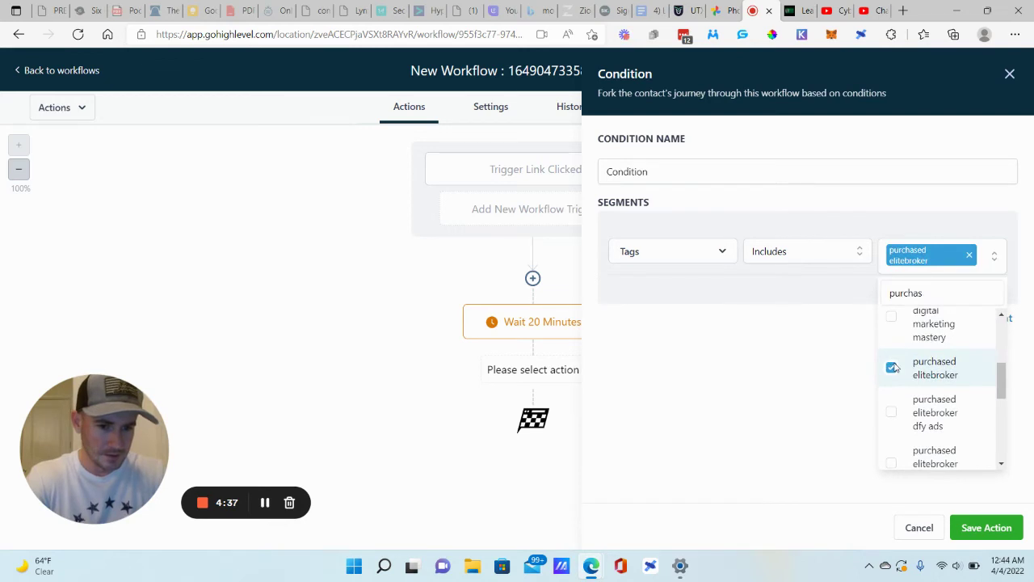
click(985, 528)
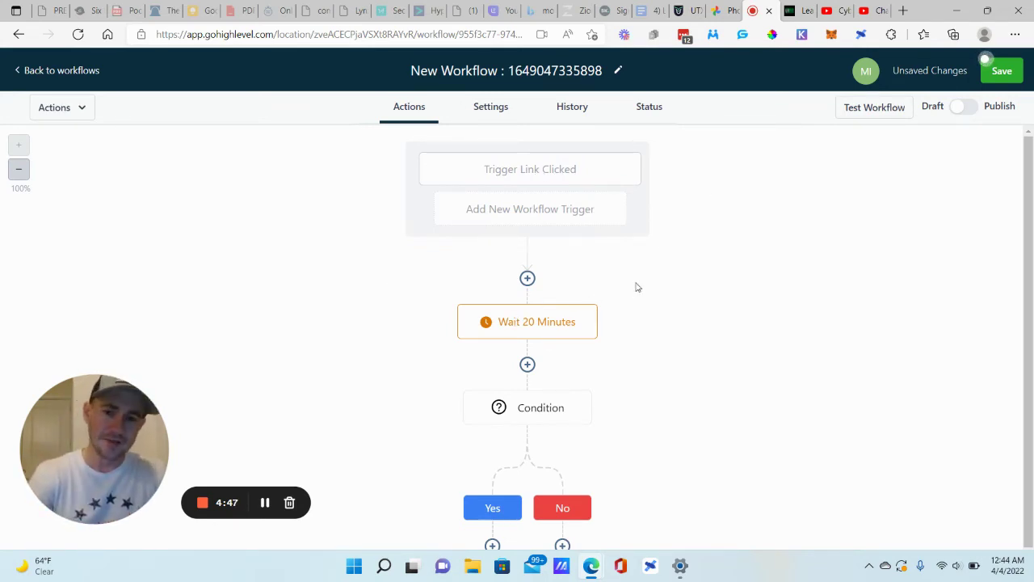
Add a Remove From Workflow (Current Workflow) action to the Yes branch and save it.
scroll(674, 314, down, 1)
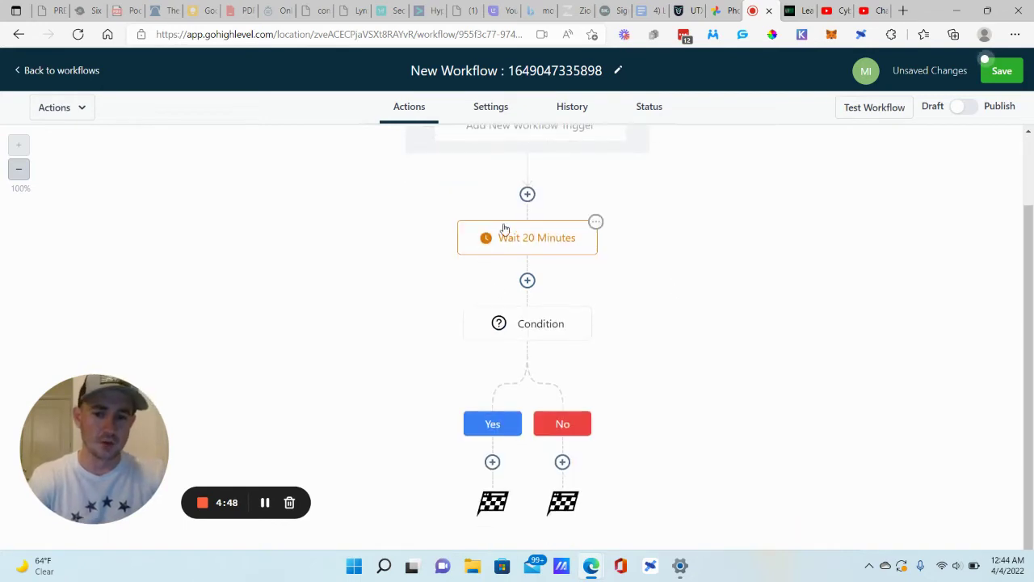
click(492, 461)
scroll(779, 258, down, 6)
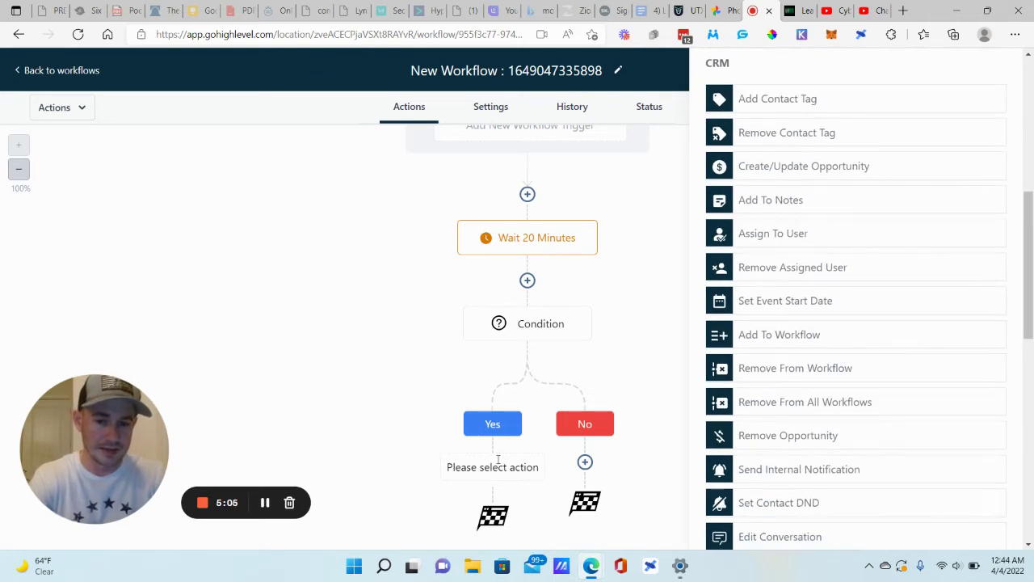
click(796, 368)
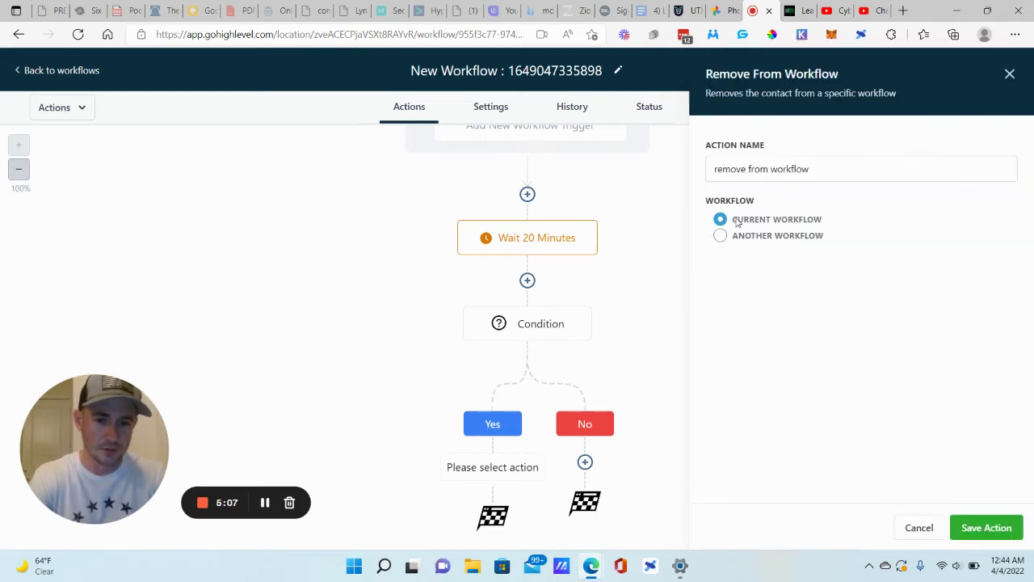
click(992, 533)
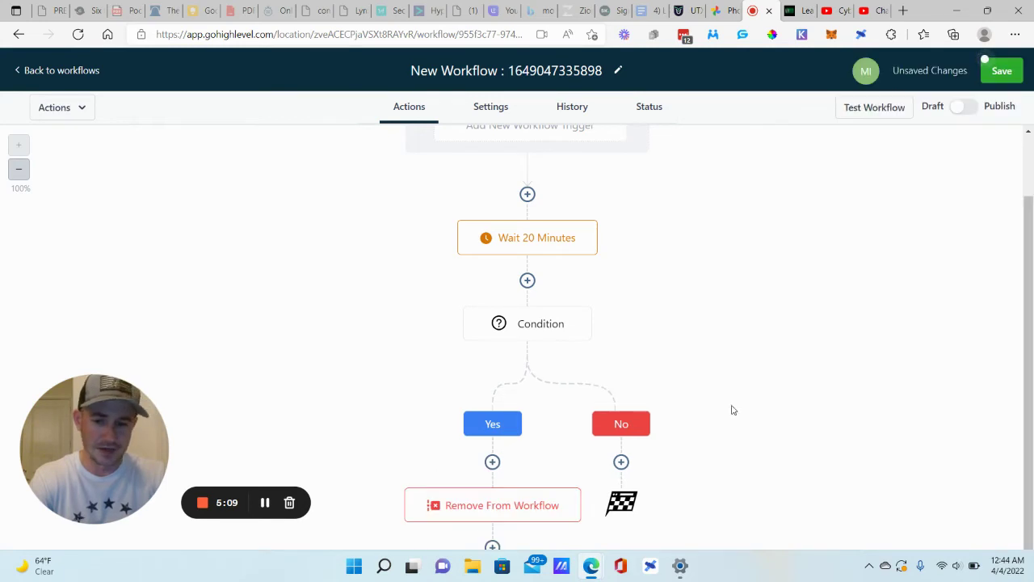
scroll(526, 506, down, 1)
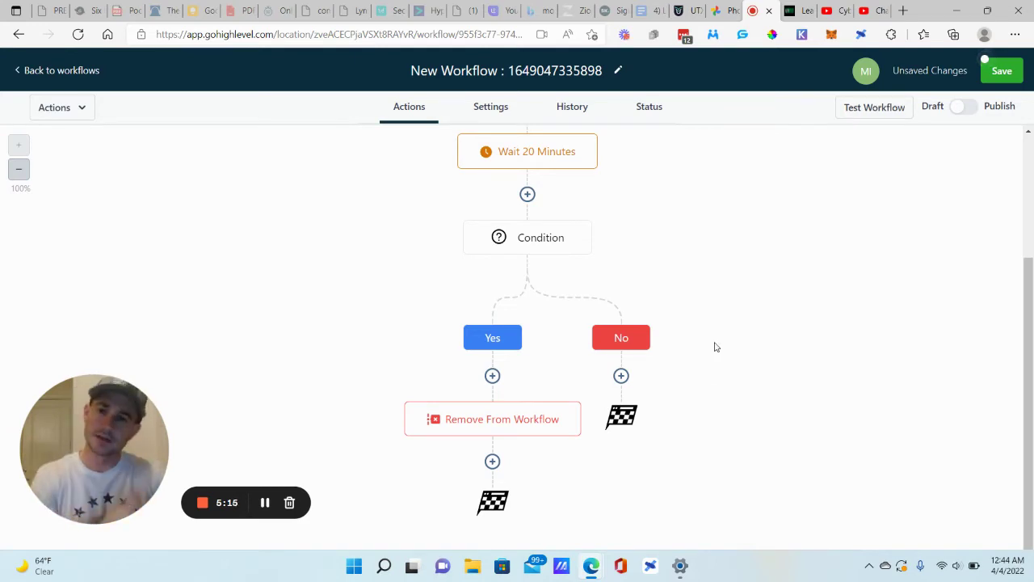
Add an Email action to the No branch using the Annuity Facebook Ads YT Video template.
click(620, 377)
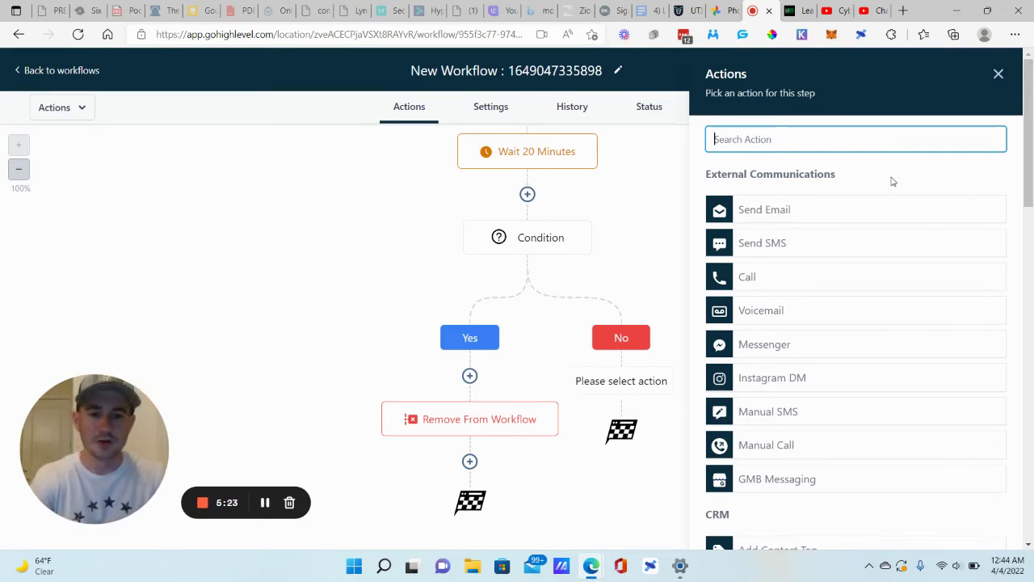
click(762, 215)
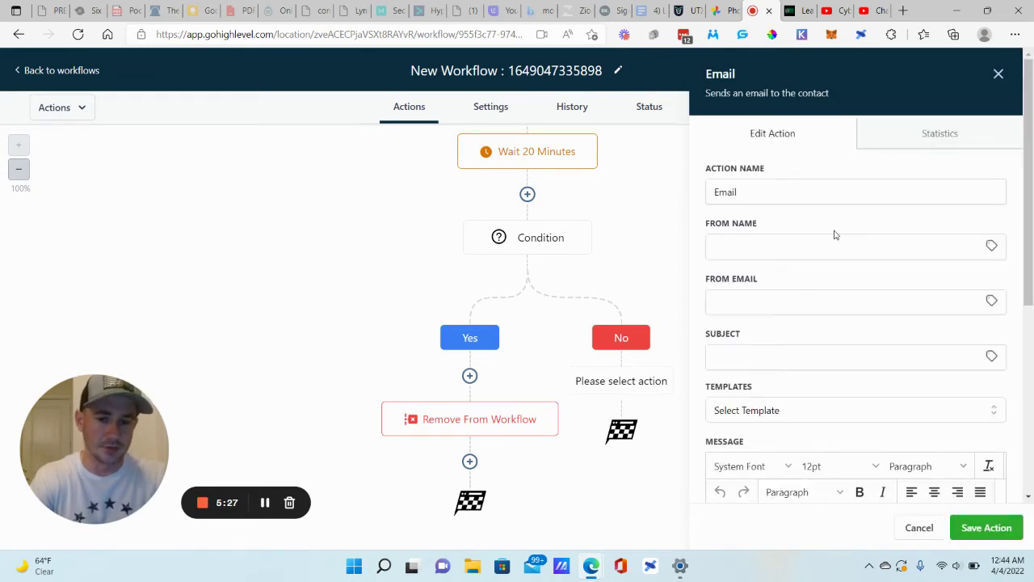
scroll(796, 377, down, 1)
click(778, 350)
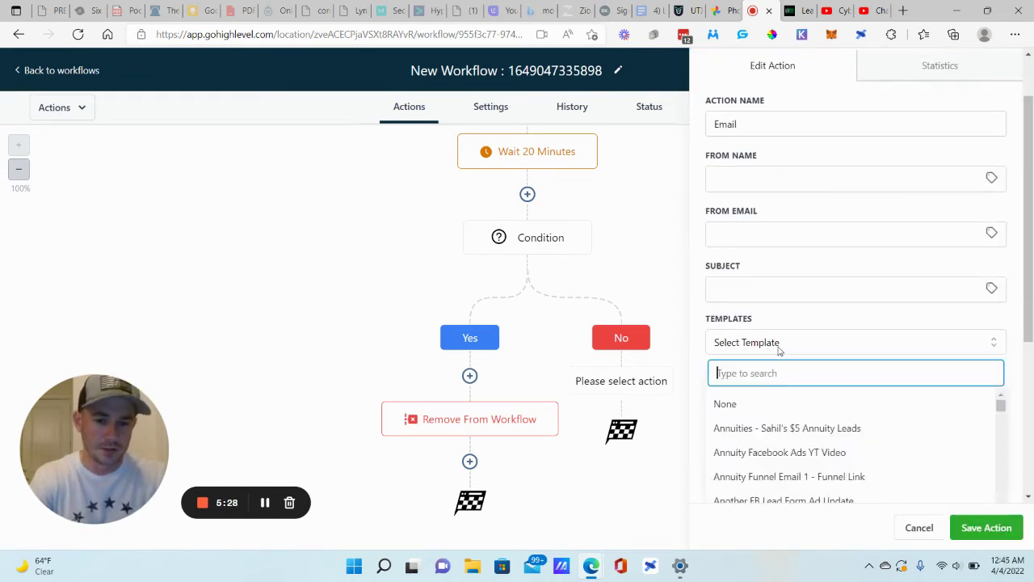
click(788, 453)
scroll(828, 292, up, 1)
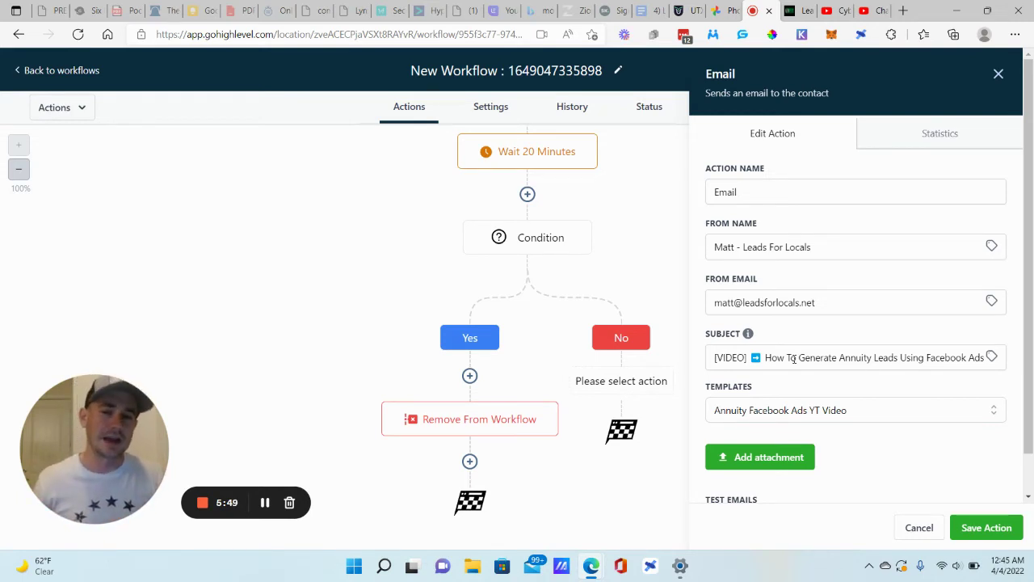
Save the Annuity Facebook Ads YT Video email as the No branch's action.
scroll(793, 358, down, 1)
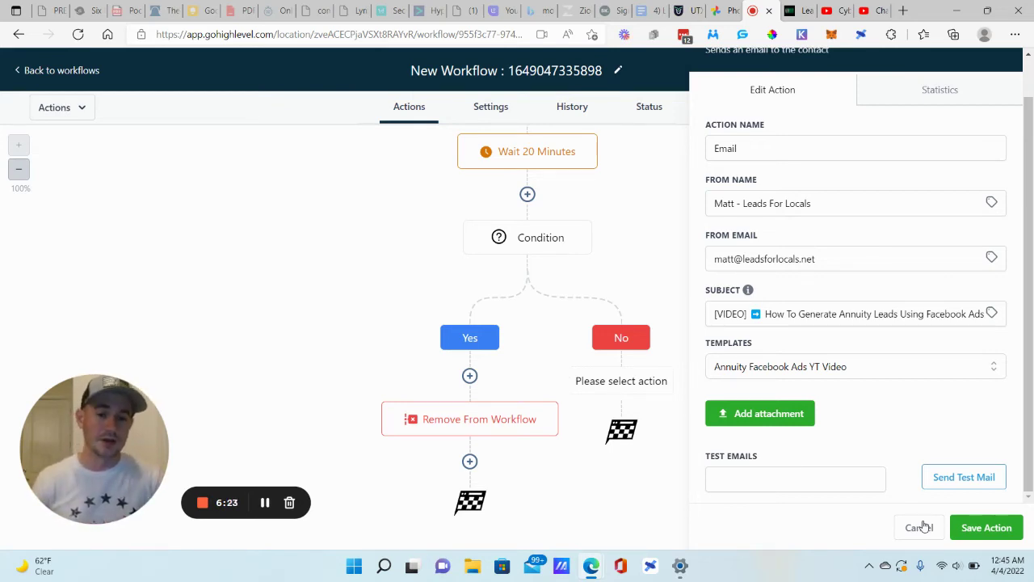
click(989, 527)
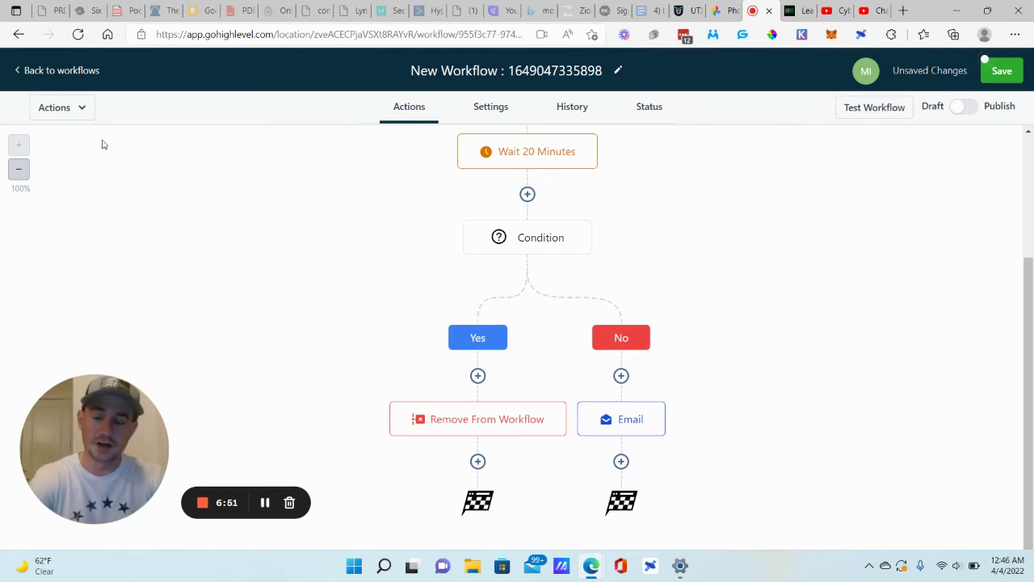
Exit the workflow builder discarding unsaved changes, returning to the EliteBroker Workflows list.
click(74, 69)
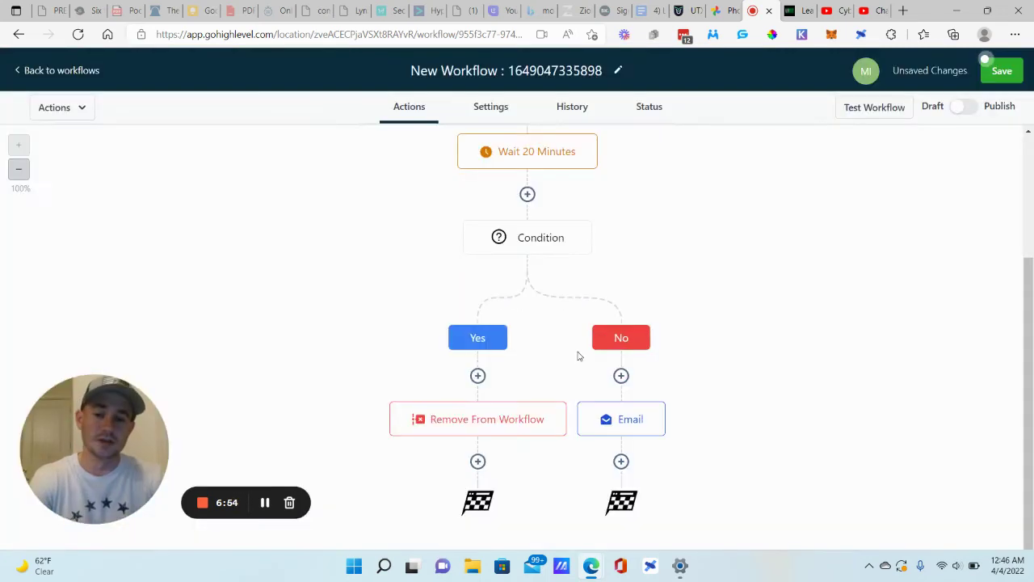
click(570, 354)
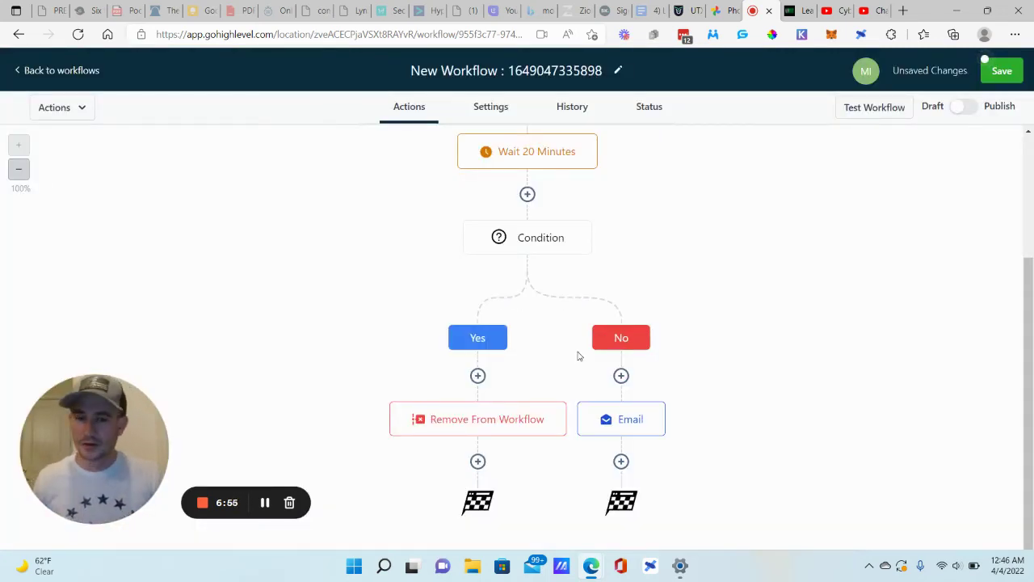
click(39, 70)
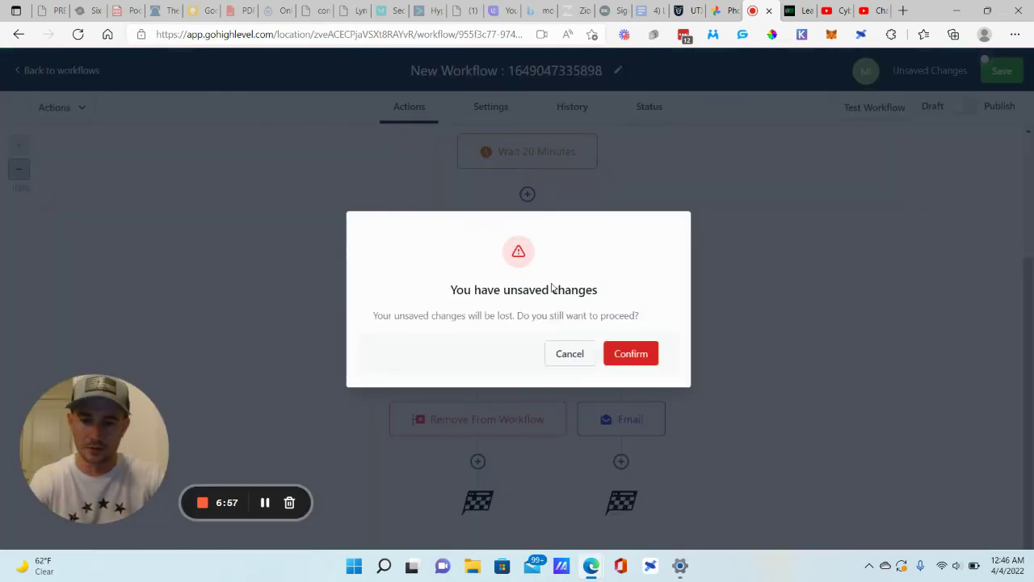
click(642, 360)
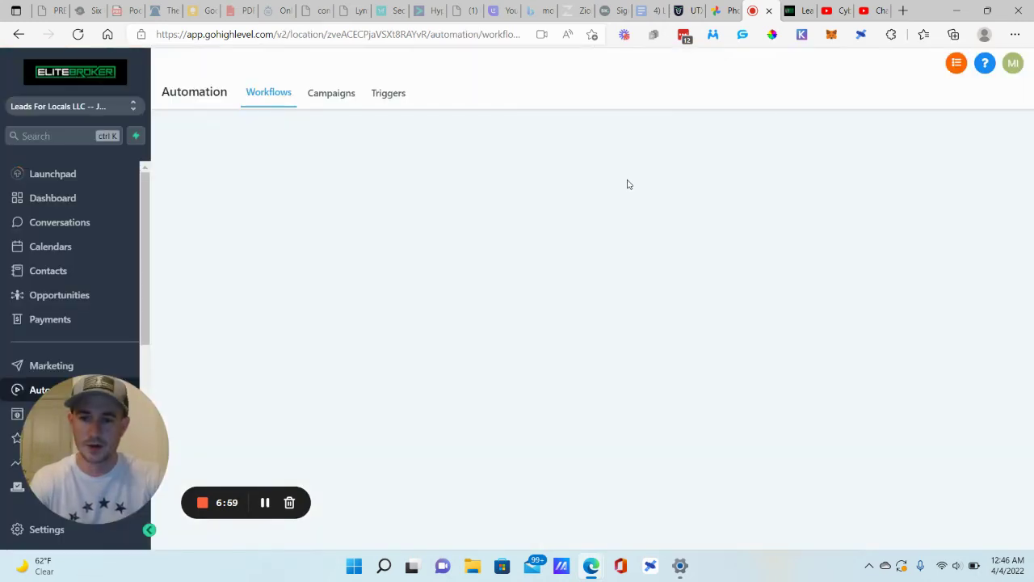
drag(81, 431, 147, 432)
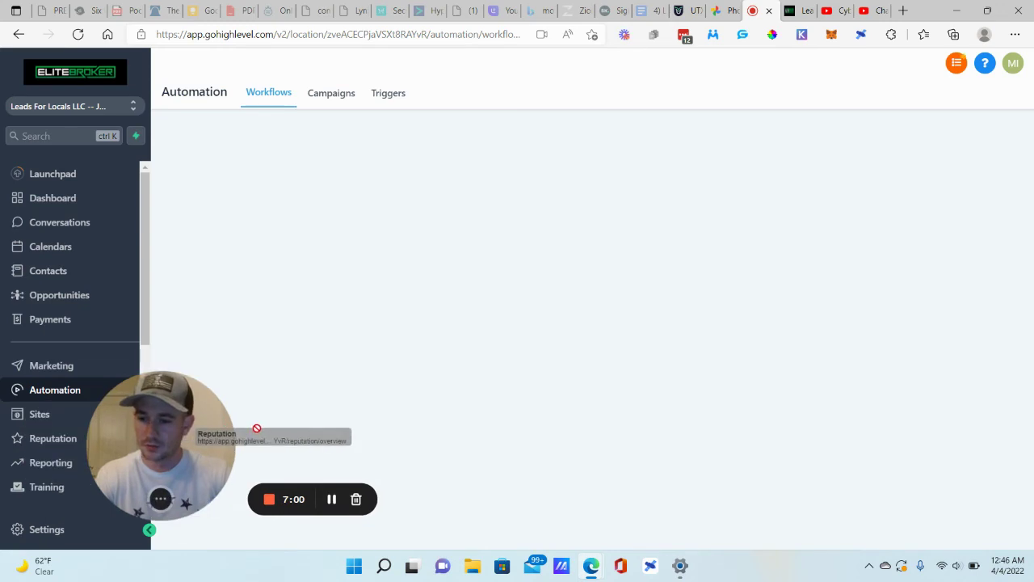
drag(173, 384, 258, 386)
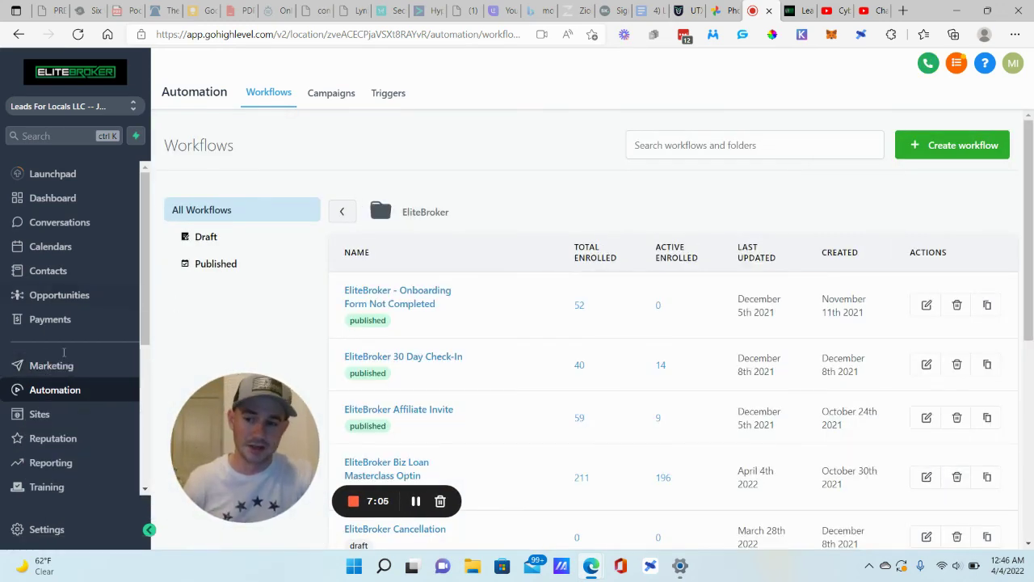
Go to Marketing and bring up the Email Builder's template folders.
click(53, 365)
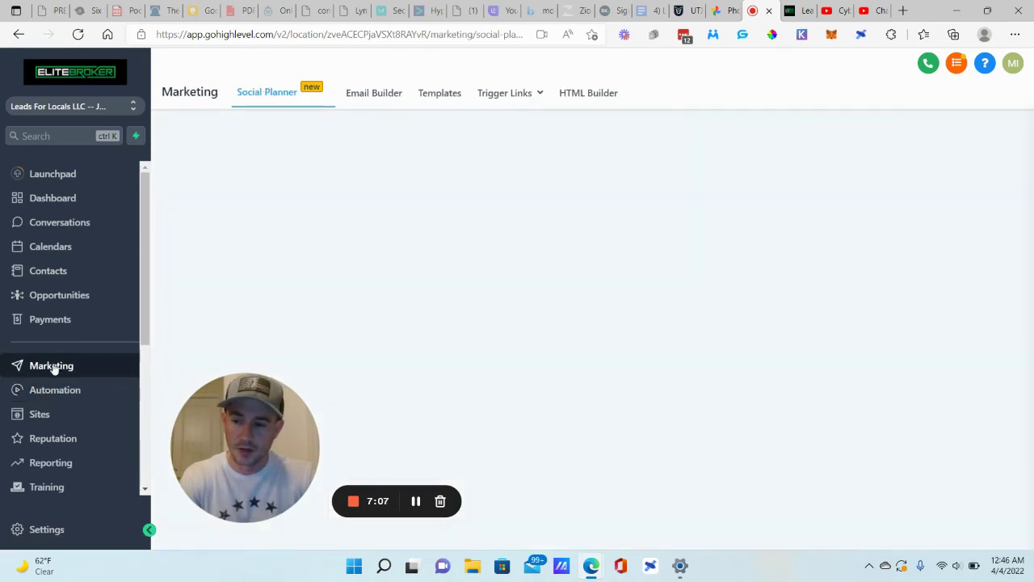
click(393, 96)
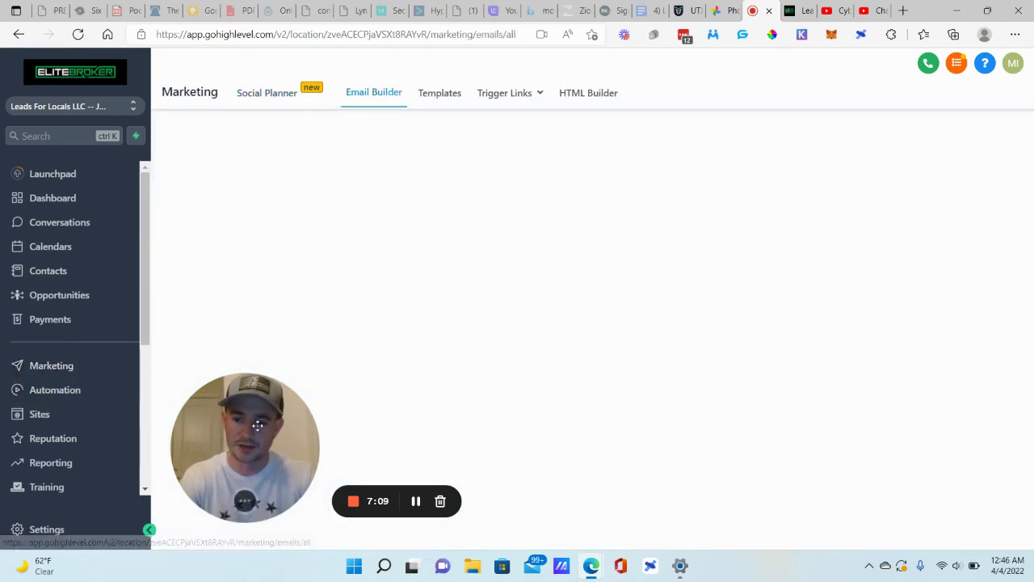
drag(257, 426, 131, 438)
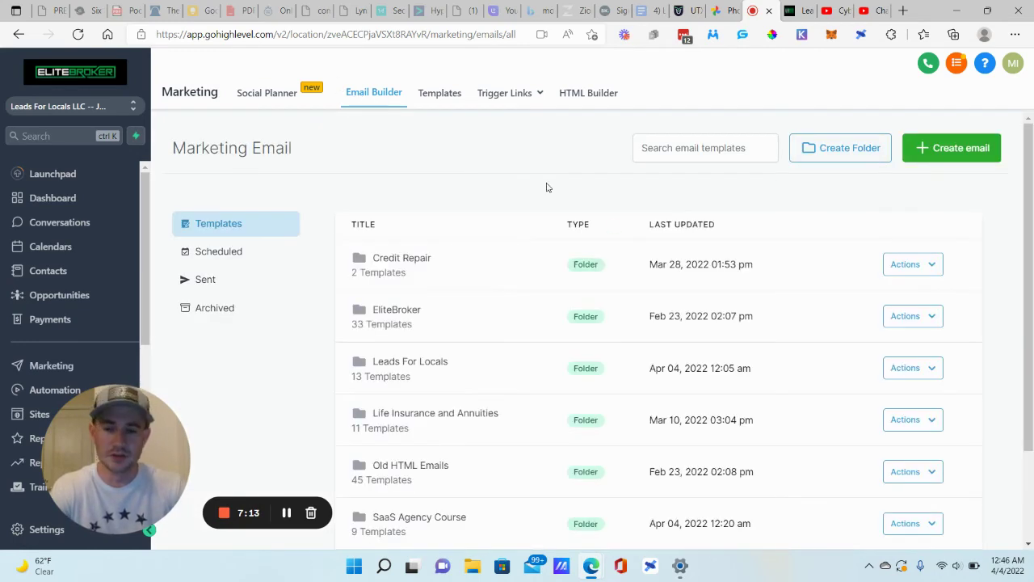
scroll(502, 158, down, 3)
scroll(504, 160, up, 1)
scroll(504, 162, down, 1)
Look inside the Credit Repair folder, return to all folders, and open EliteBroker.
click(400, 142)
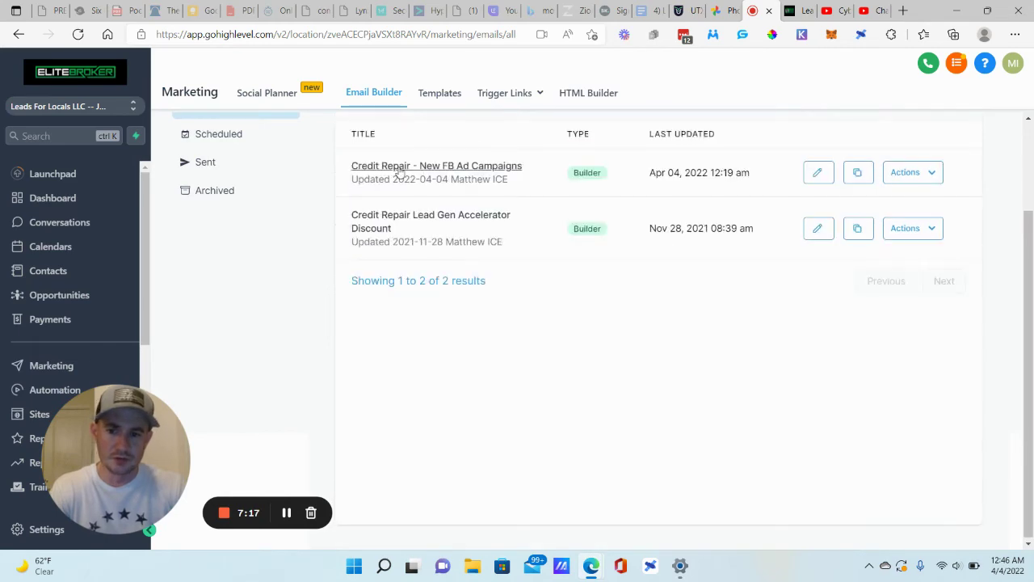
scroll(389, 158, up, 2)
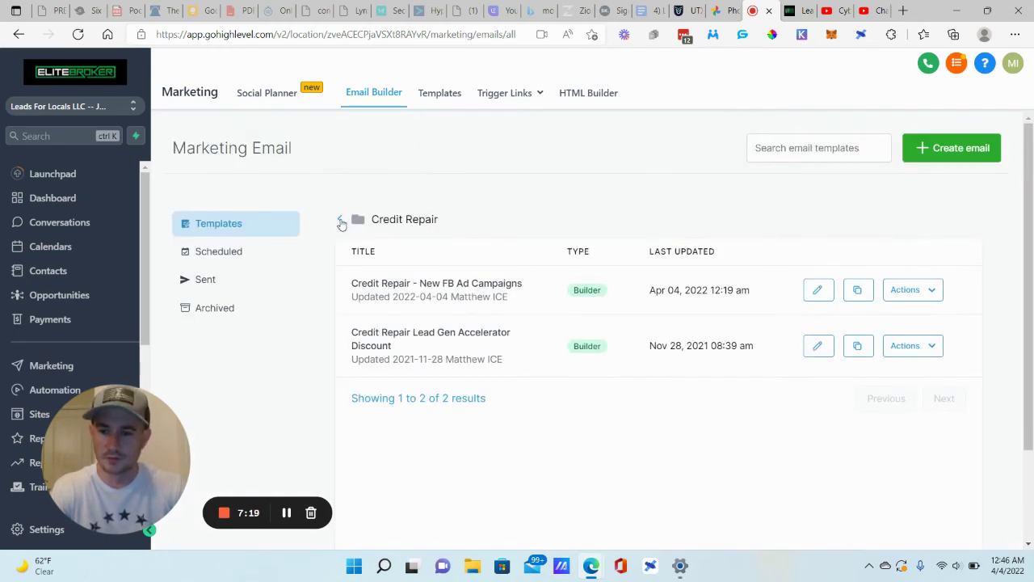
click(341, 221)
scroll(407, 328, down, 3)
click(400, 194)
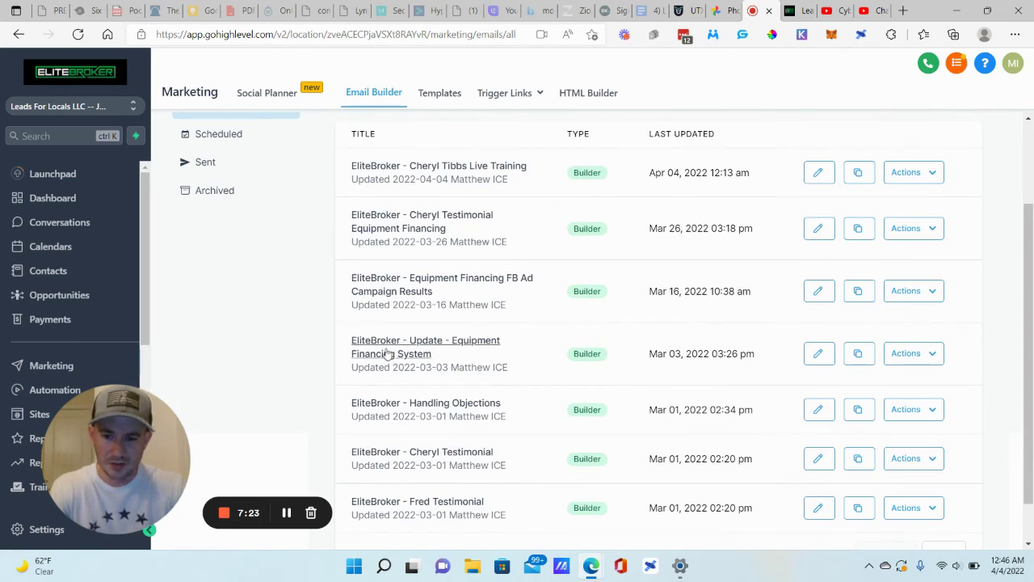
scroll(387, 250, down, 2)
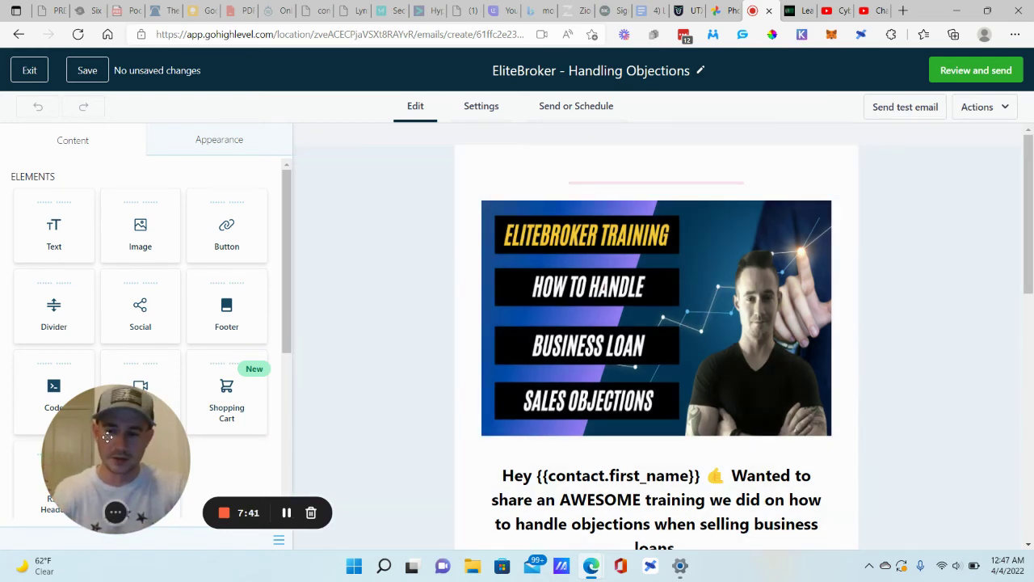
Scroll the EliteBroker - Handling Objections email down to its Click Here To Purchase Business Loan Leads button.
drag(107, 436, 192, 241)
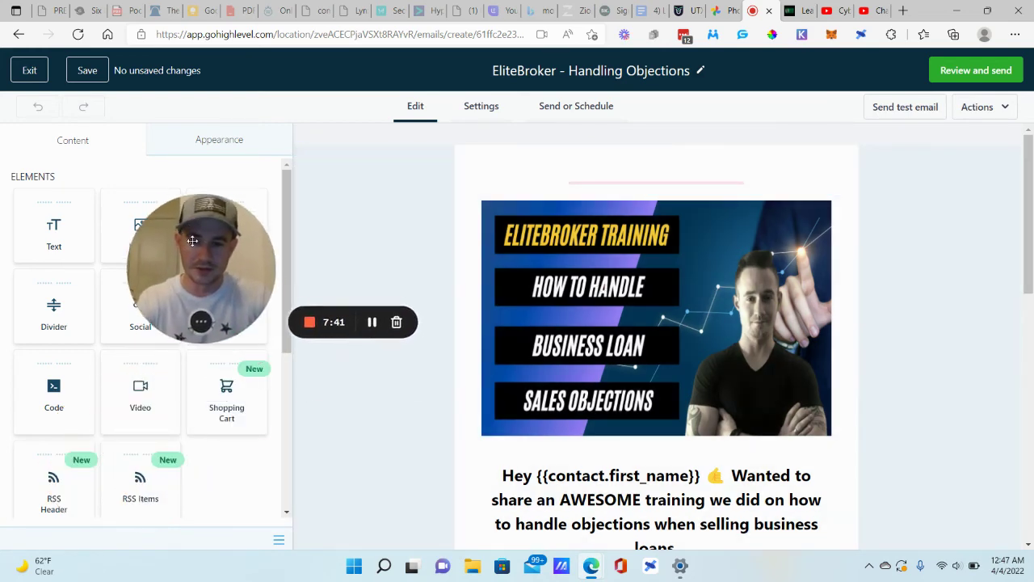
scroll(667, 345, down, 10)
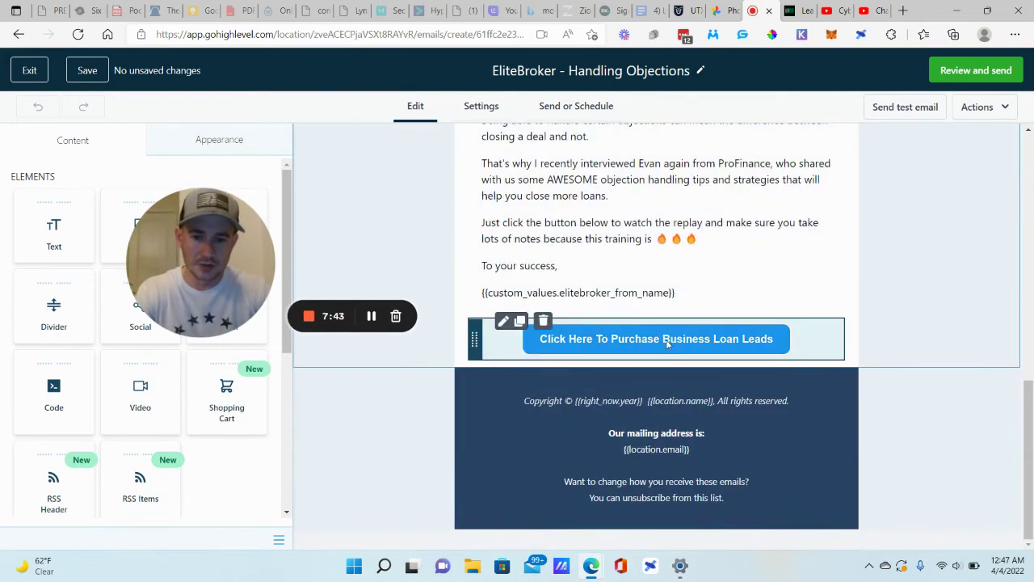
click(665, 342)
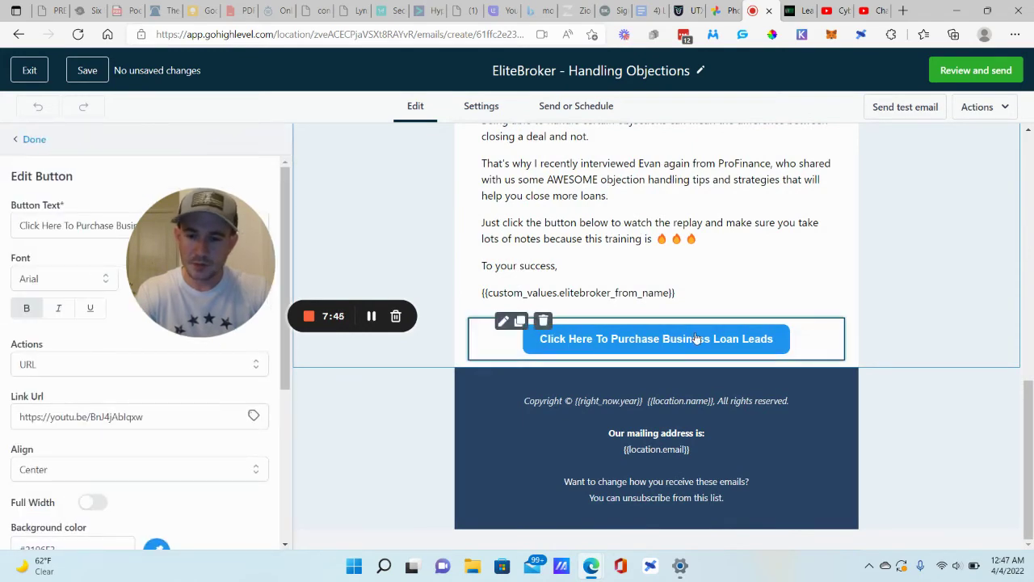
scroll(678, 339, up, 2)
scroll(695, 337, down, 1)
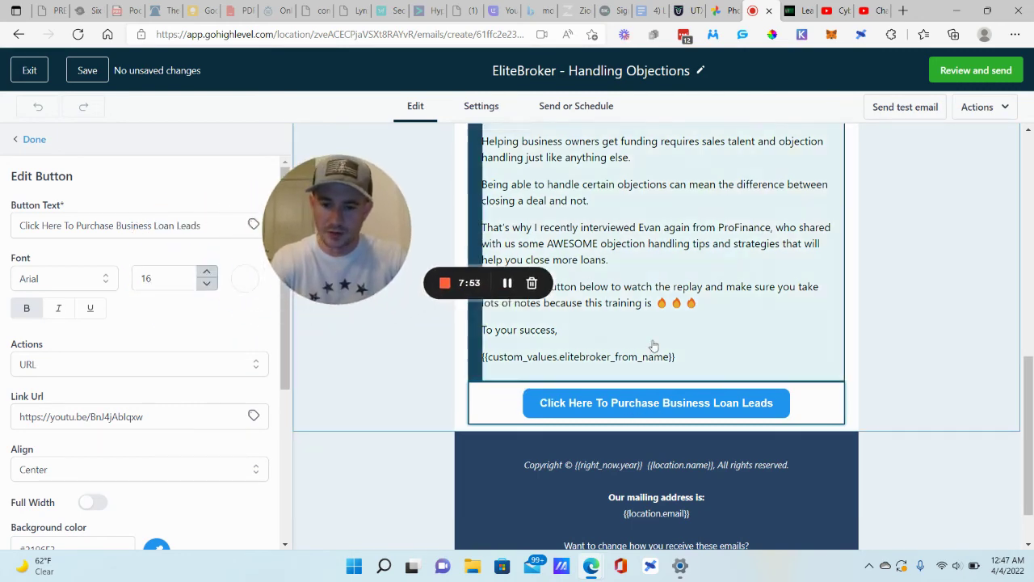
scroll(652, 346, up, 4)
scroll(550, 346, down, 2)
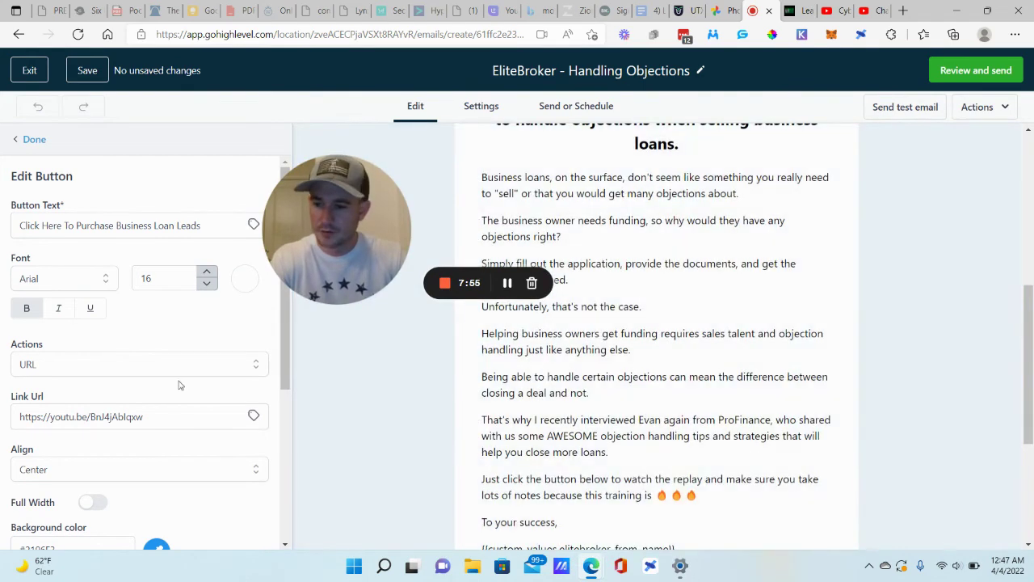
click(253, 416)
scroll(237, 426, down, 8)
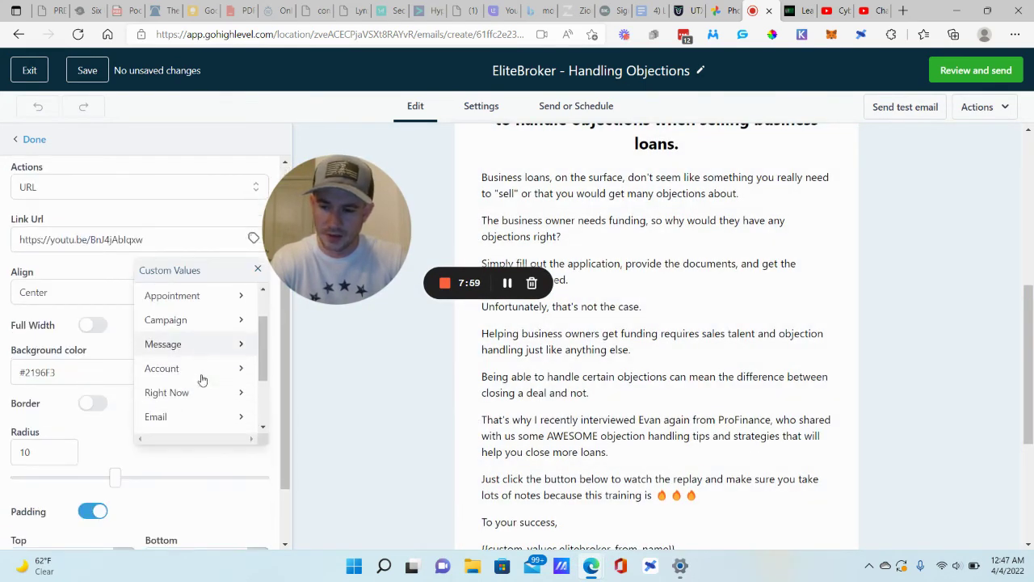
click(177, 331)
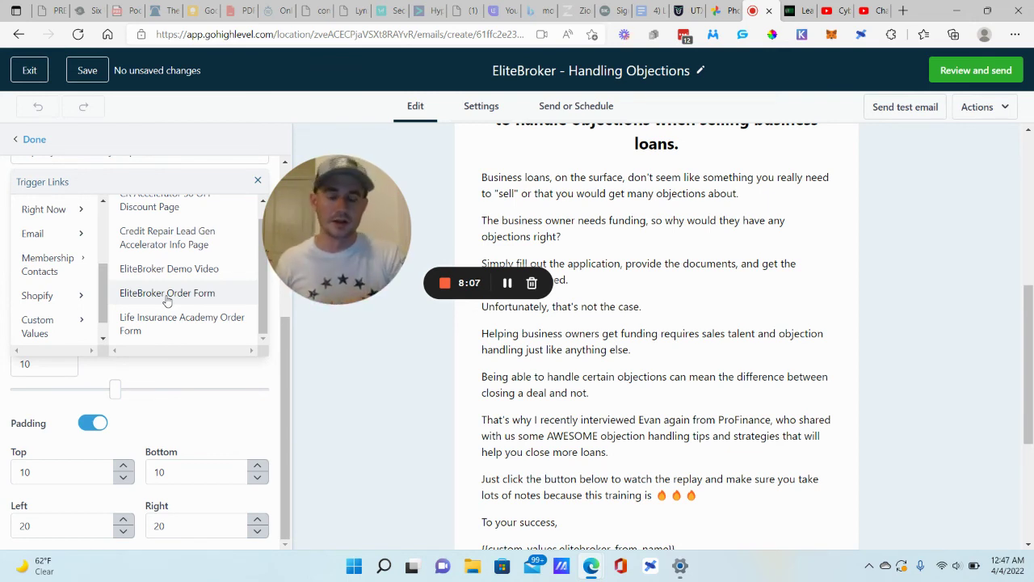
drag(312, 229, 84, 430)
click(554, 295)
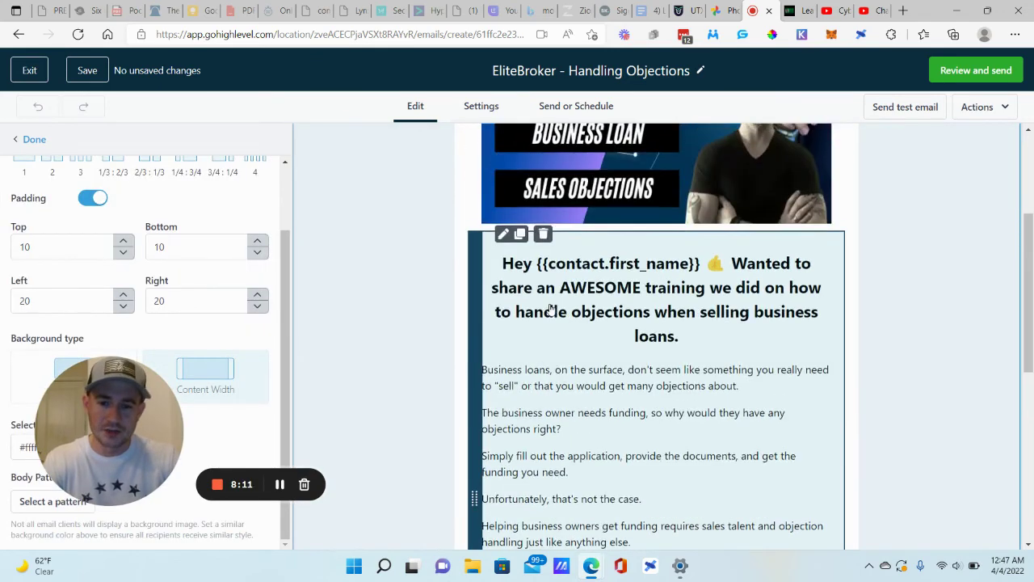
scroll(553, 301, down, 1)
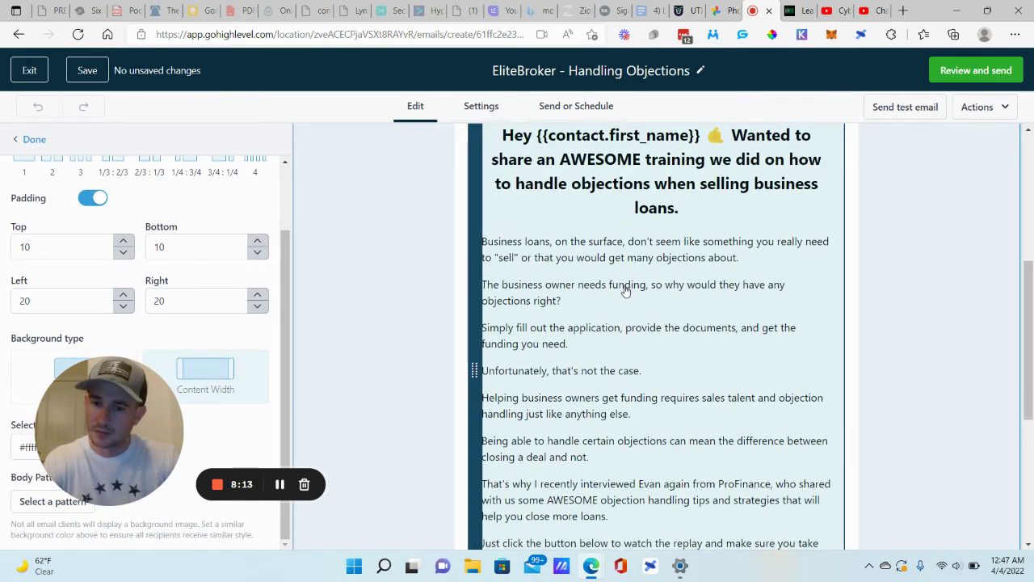
scroll(625, 291, up, 1)
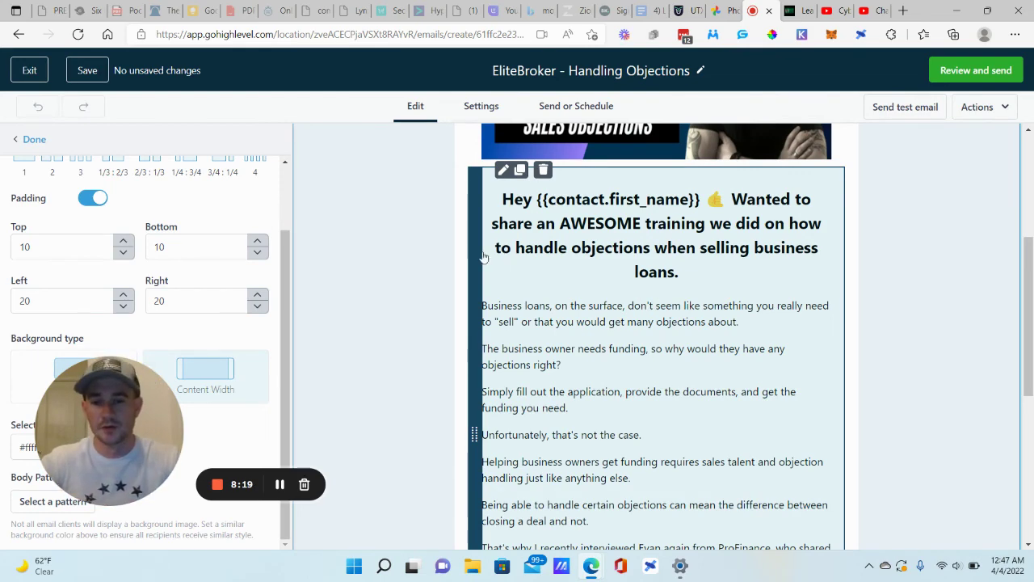
click(393, 253)
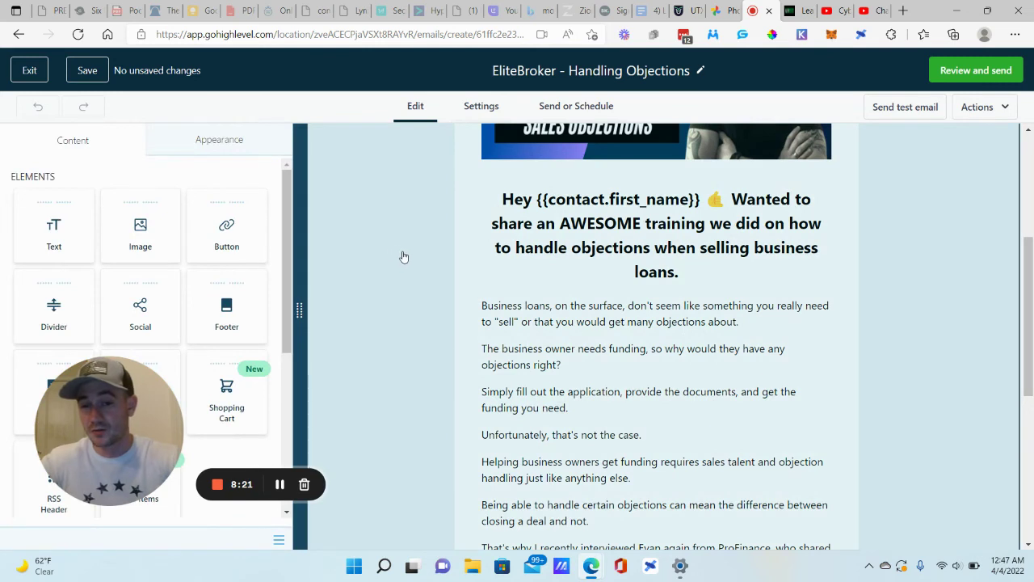